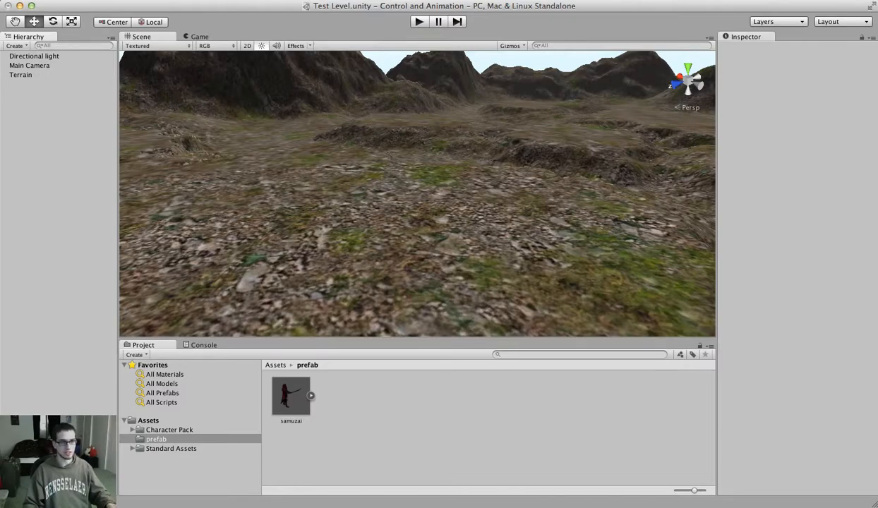
Step: Examine the samuzai prefab's Animation component and its list of animation clips
left_click(515, 284)
right_click_drag(532, 268, 579, 270)
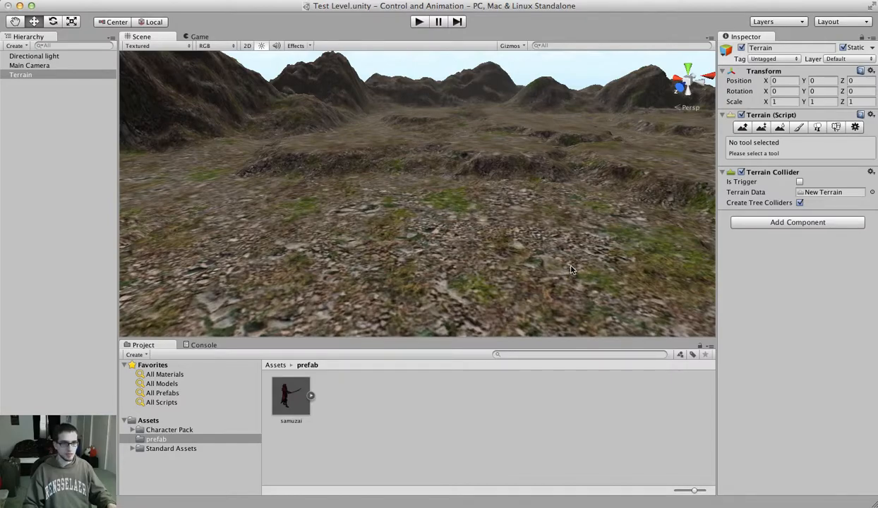
left_click(291, 399)
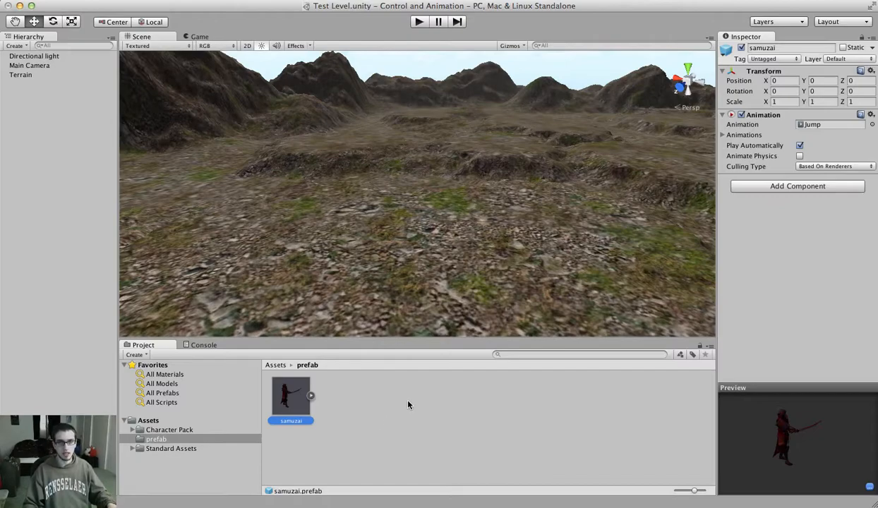
left_click(723, 135)
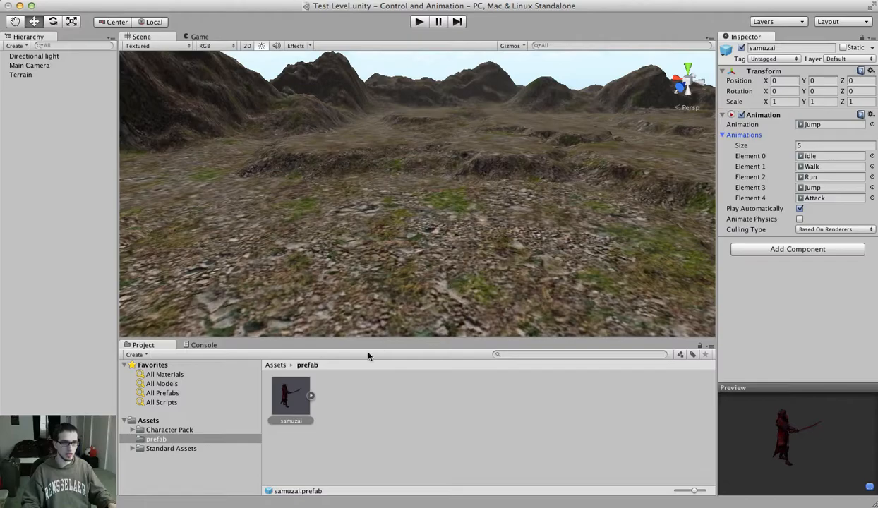
Step: Place the samuzai prefab on the terrain at about X 65.36, Y 1.00, Z 68.08 and frame it in the scene
left_click_drag(284, 387, 361, 243)
right_click_drag(361, 237, 343, 235)
key("f")
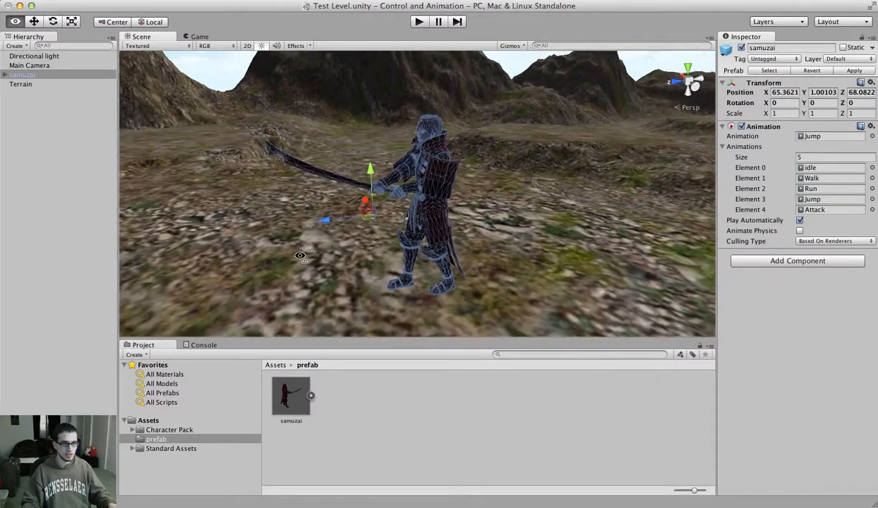
left_click_drag(423, 193, 463, 231, "alt")
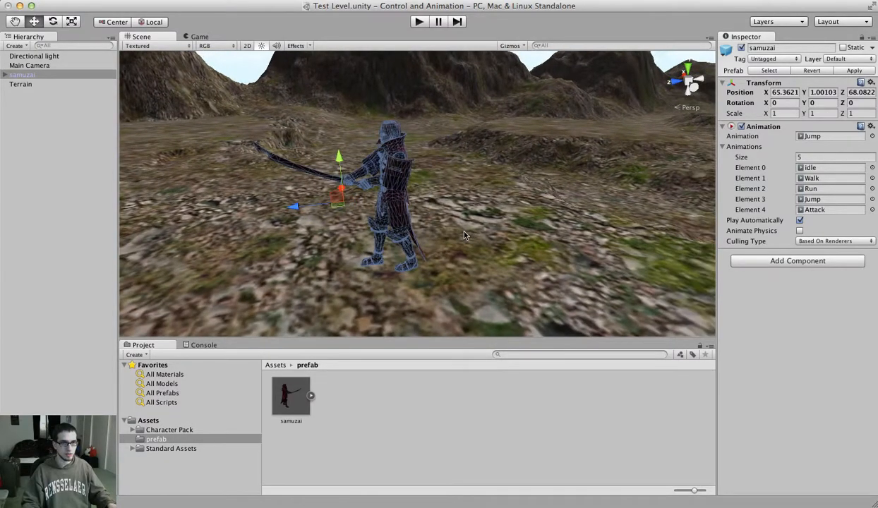
scroll(450, 197, "down", 4)
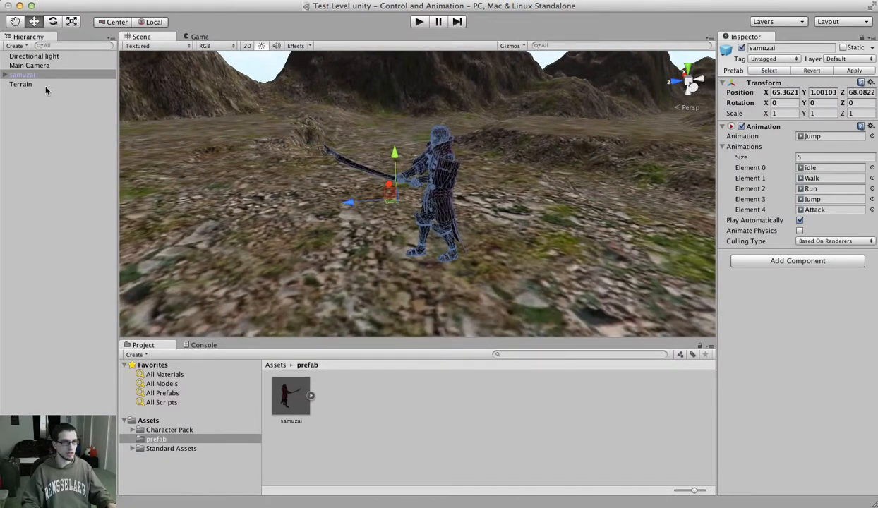
Step: Align the Main Camera with the current scene view of the samurai and test-run the level
left_click(38, 65)
left_click(163, 0)
left_click(173, 104)
left_click(162, 0)
left_click(177, 115)
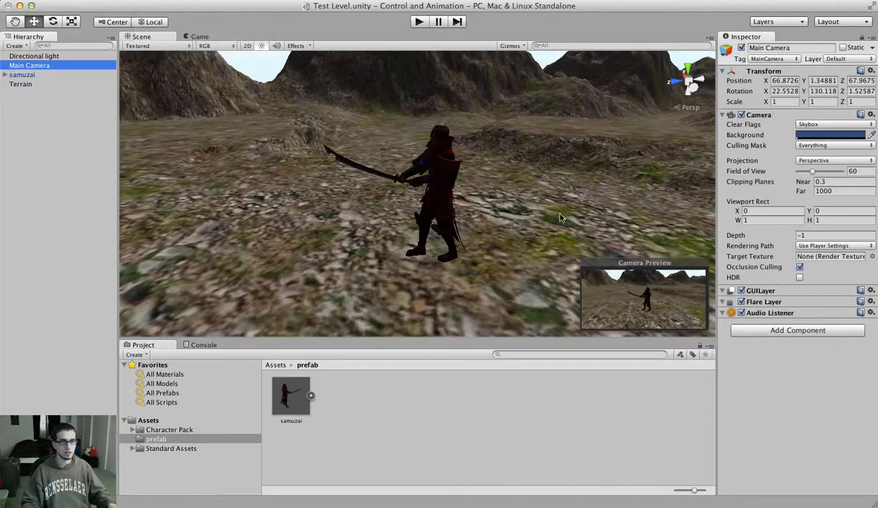
left_click(419, 21)
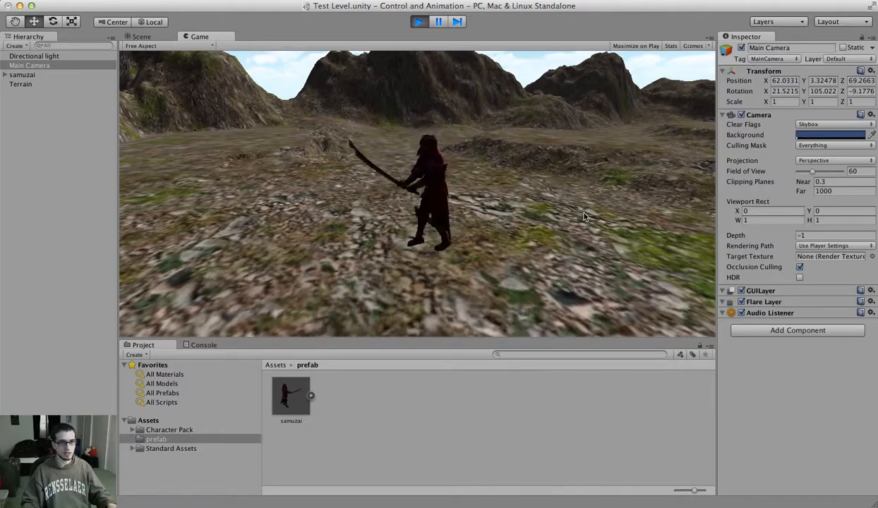
left_click(418, 22)
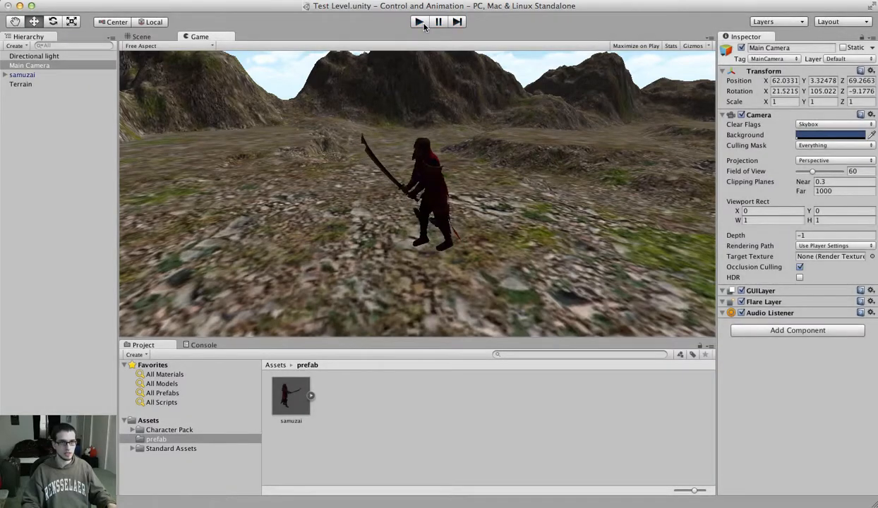
Step: Set samuzai's default animation to the idle clip from samuzai_animation_ok.FBX and test it in play mode
left_click(59, 75)
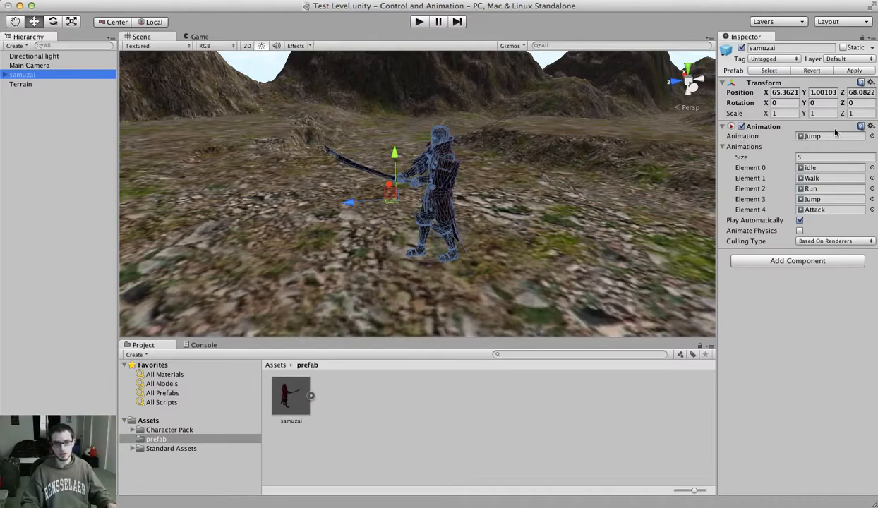
left_click(873, 136)
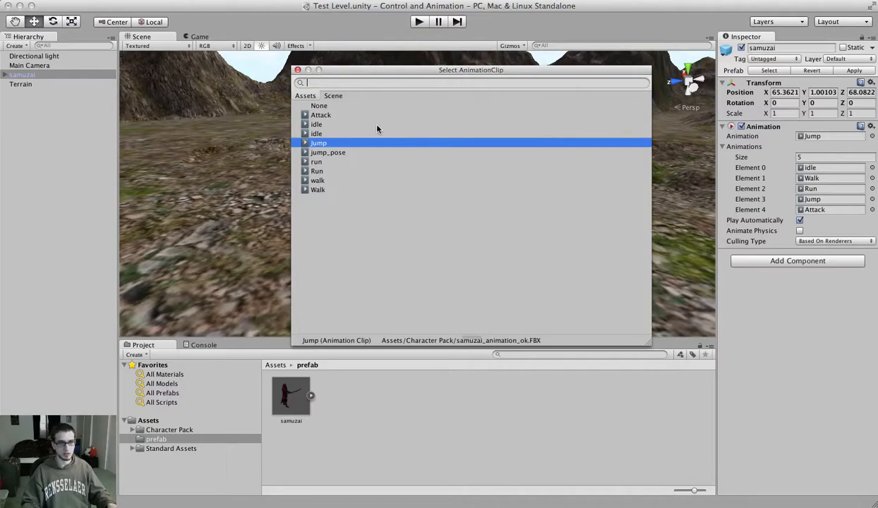
left_click(310, 133)
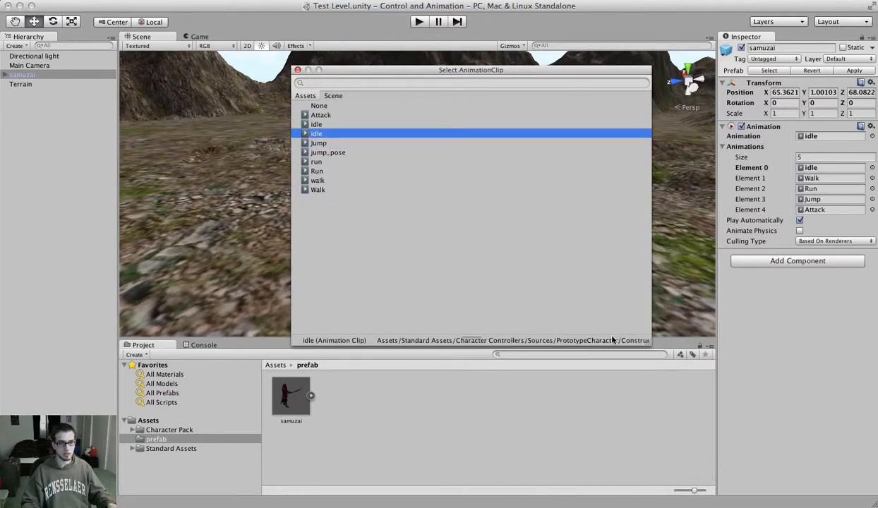
left_click(334, 124)
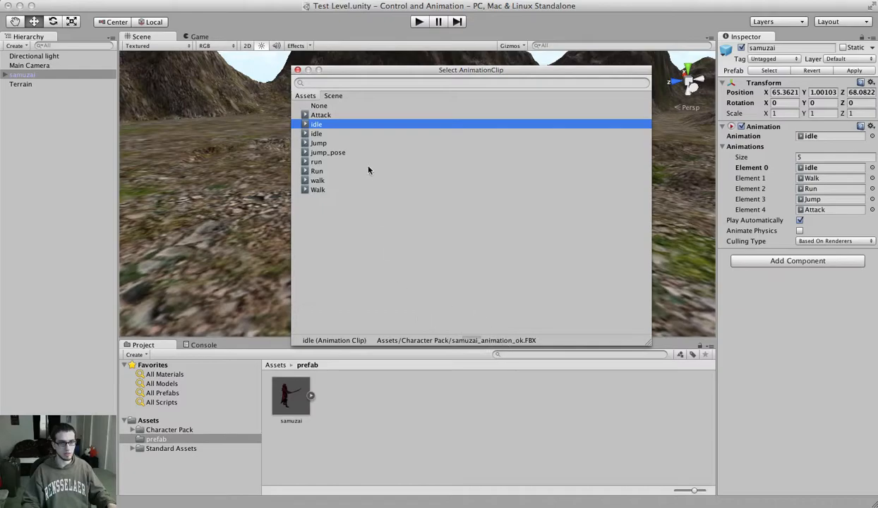
double_click(317, 124)
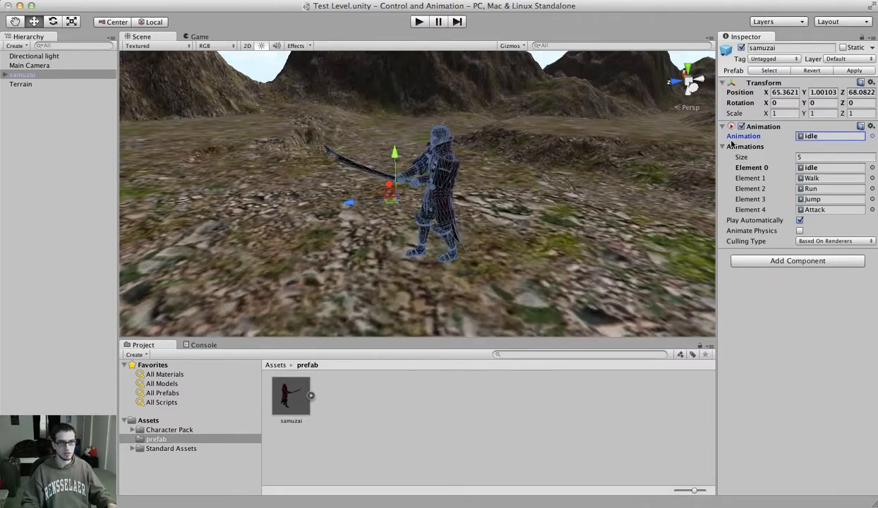
left_click(419, 24)
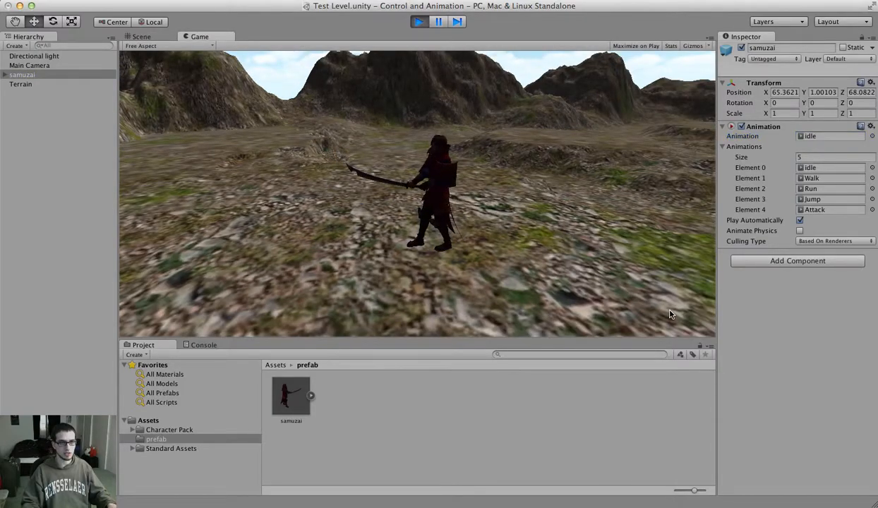
left_click(419, 22)
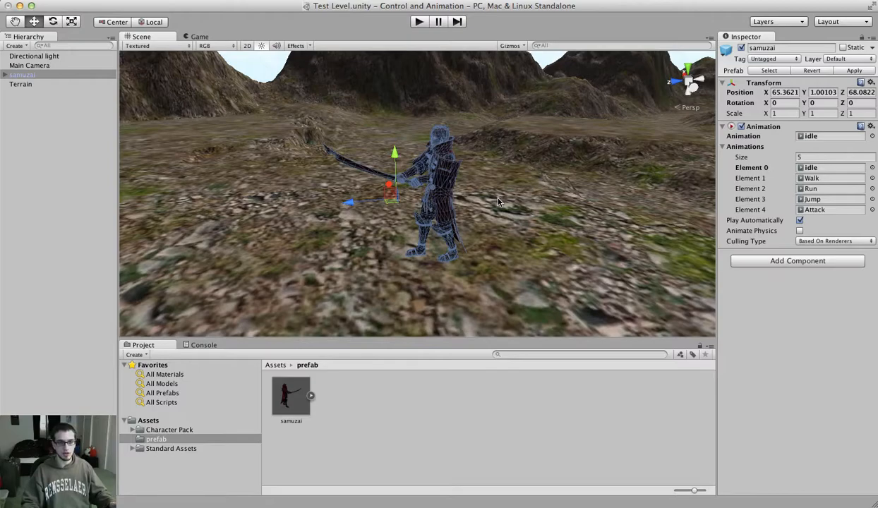
Step: Examine the Character Controller package's import items and the Character Controllers folder in Standard Assets
left_click(118, 0)
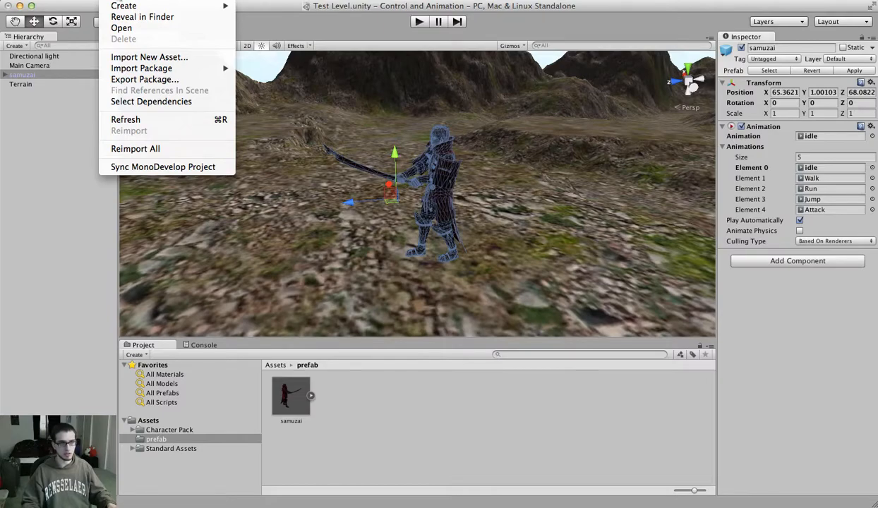
mouse_move(126, 69)
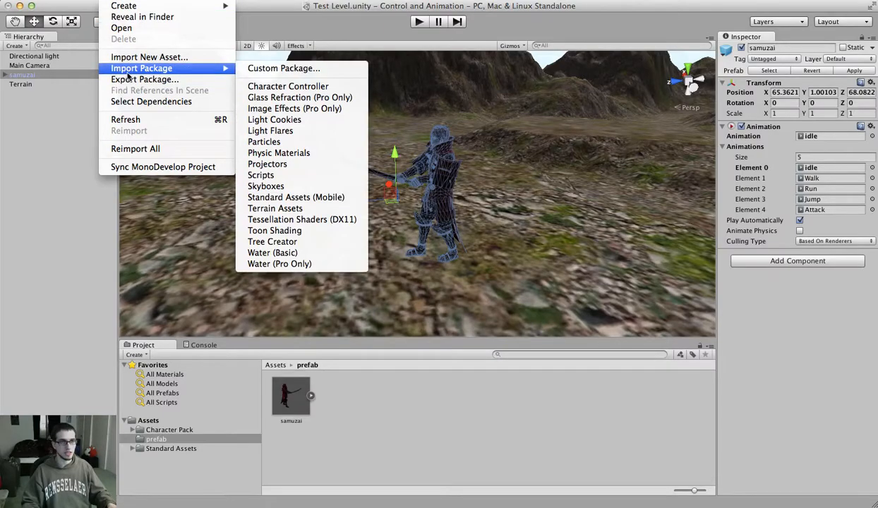
left_click(285, 87)
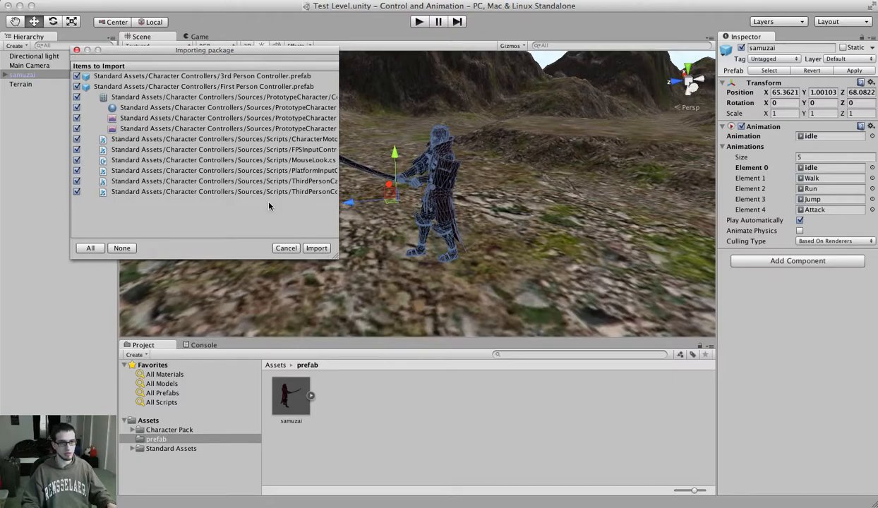
left_click(76, 51)
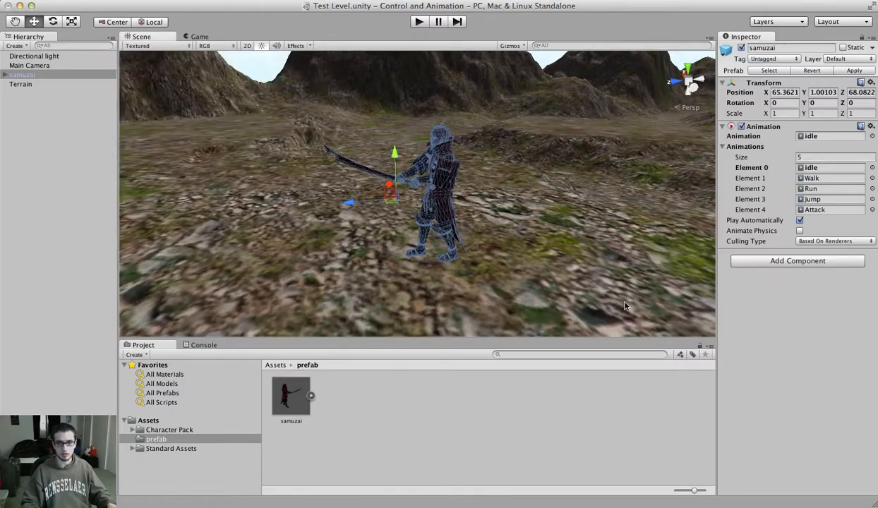
left_click(132, 449)
left_click(182, 459)
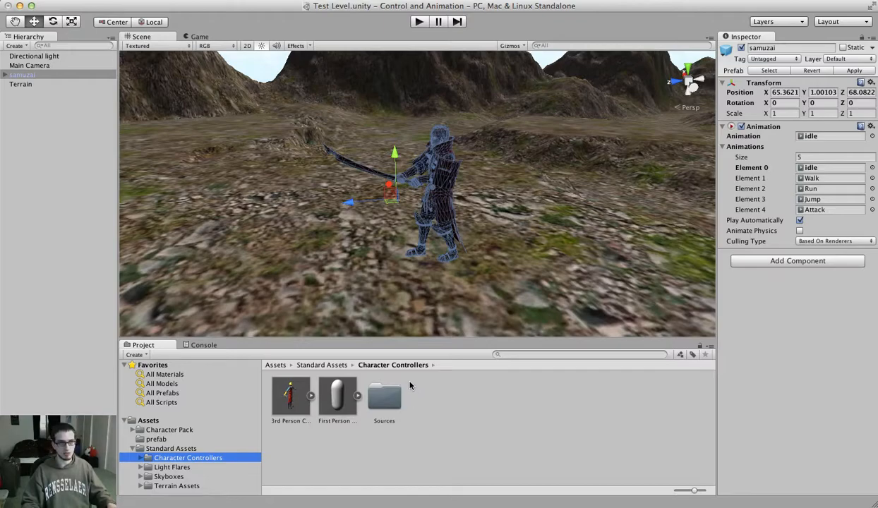
left_click(221, 0)
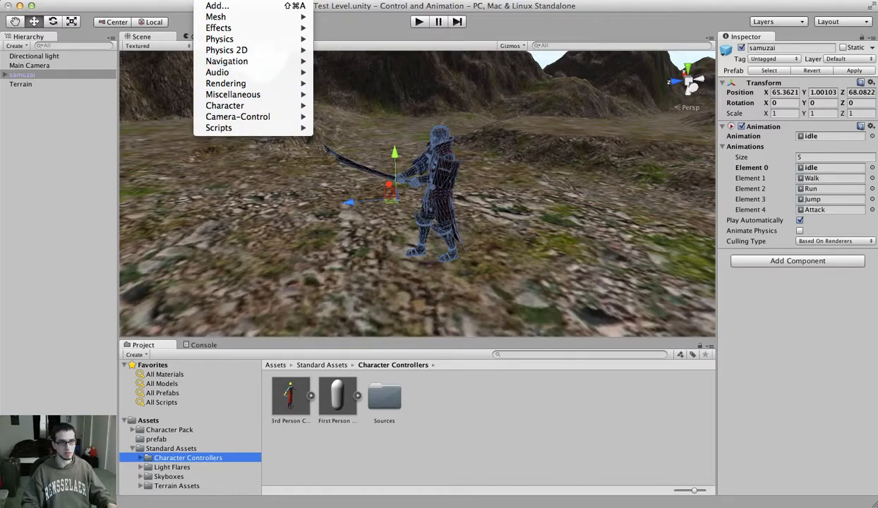
left_click(221, 0)
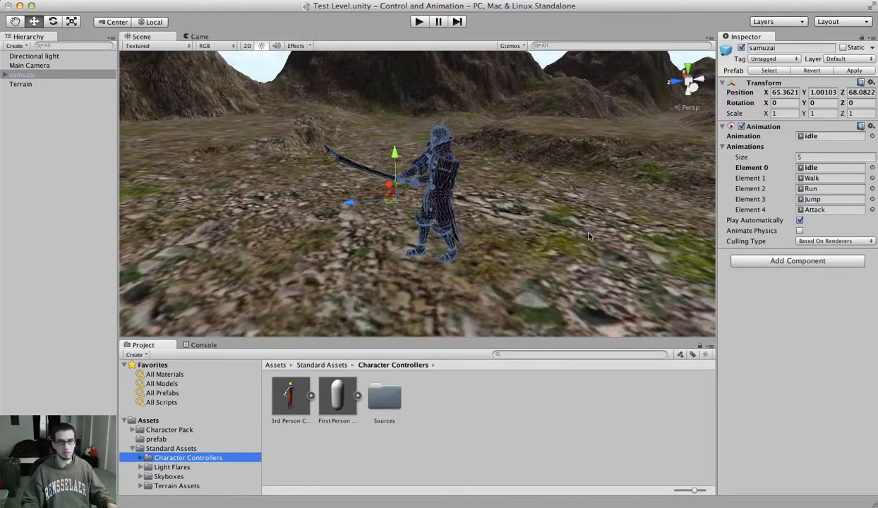
Step: Add the Third Person Camera and Third Person Controller scripts to samuzai
left_click(798, 262)
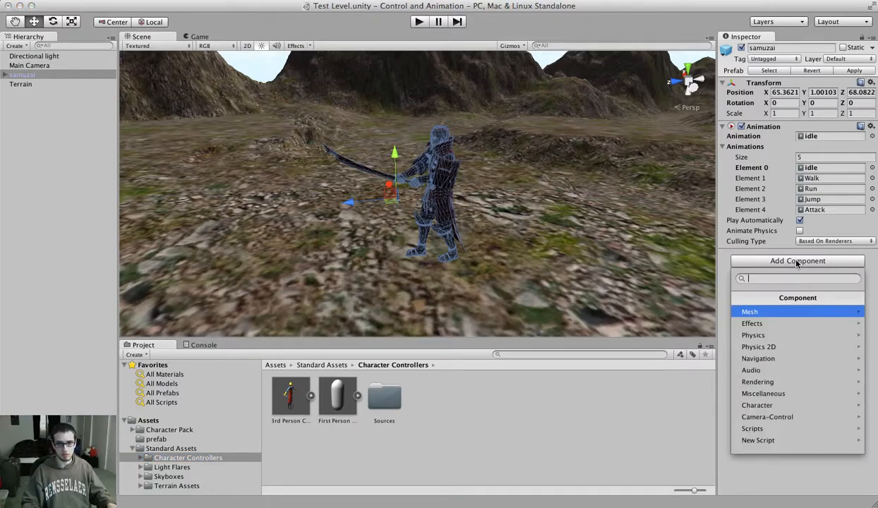
left_click(795, 428)
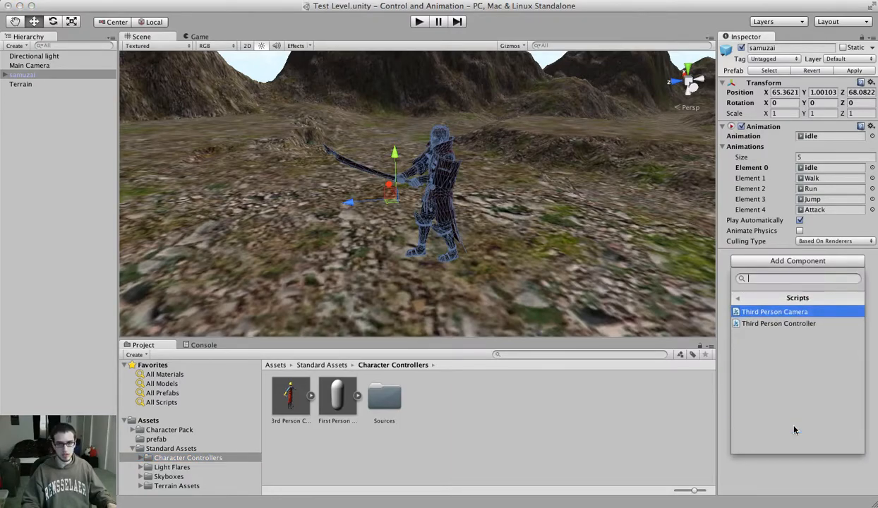
left_click(795, 313)
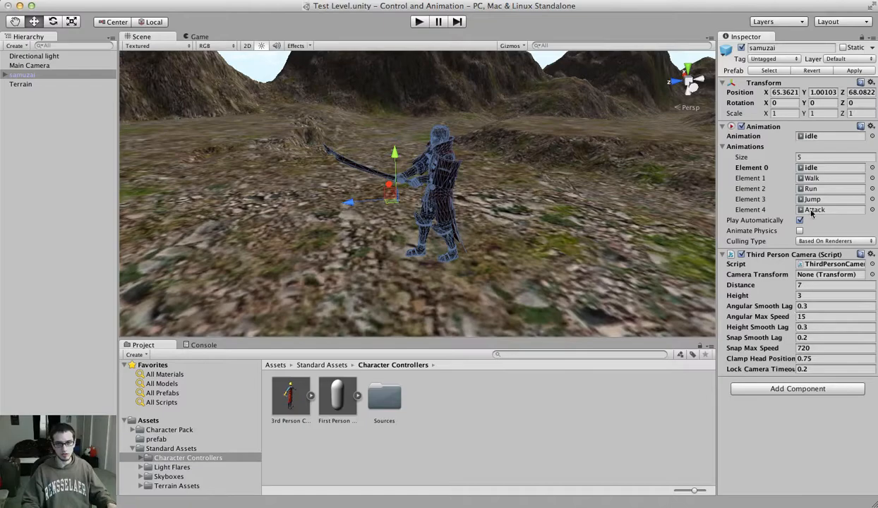
left_click(807, 389)
left_click(783, 507)
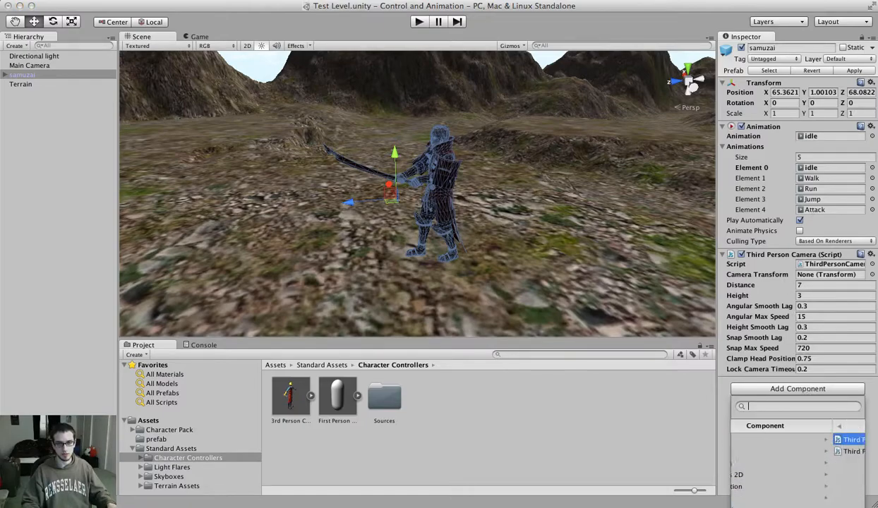
left_click(790, 452)
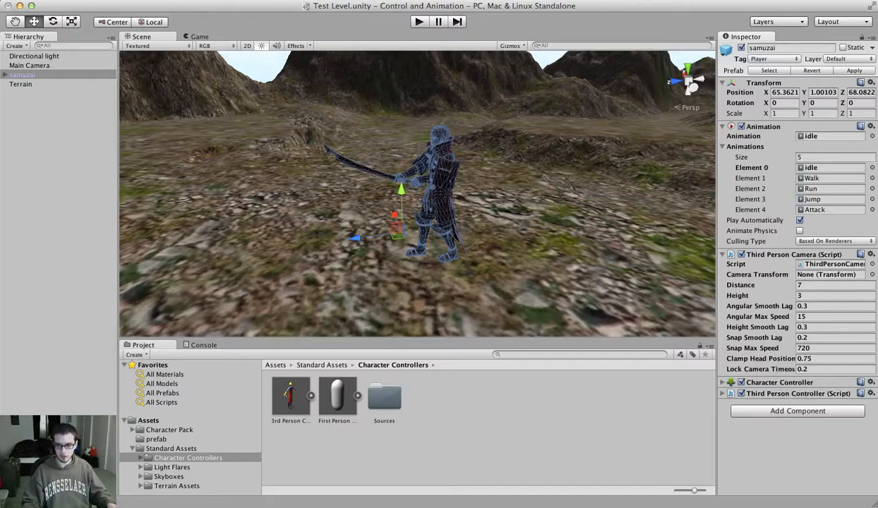
key("super+Tab")
left_click(146, 365)
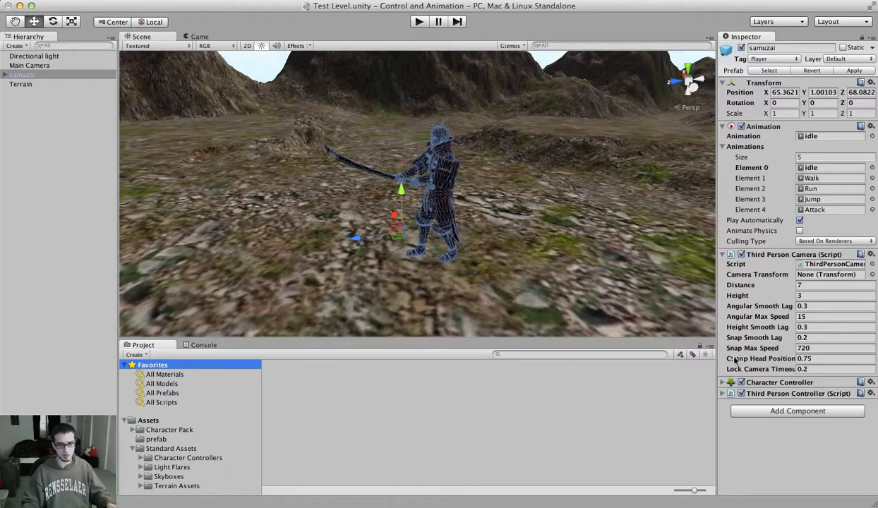
Step: Expand samuzai's Character Controller settings and raise the character above the terrain to about Y 3.01 to expose its collision capsule
left_click(724, 382)
left_click_drag(603, 315, 512, 223, "alt")
left_click_drag(408, 147, 403, 67)
right_click_drag(581, 205, 573, 141)
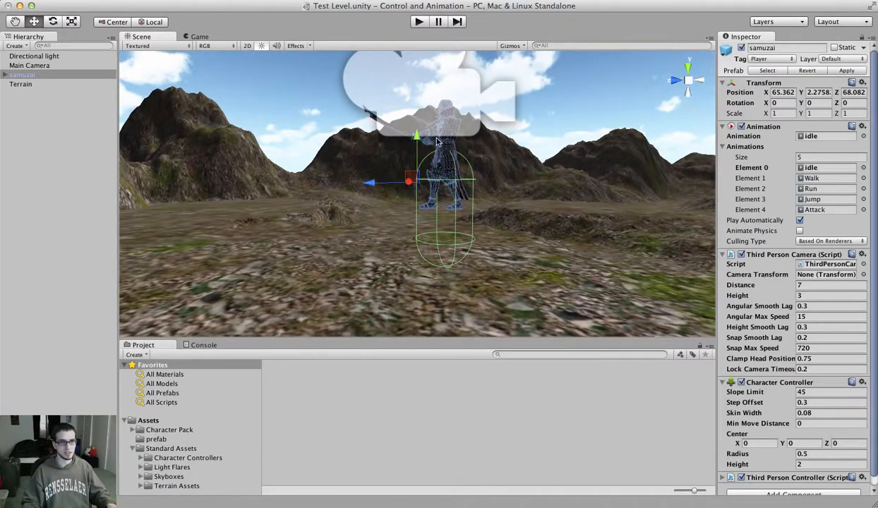
left_click_drag(407, 141, 461, 257)
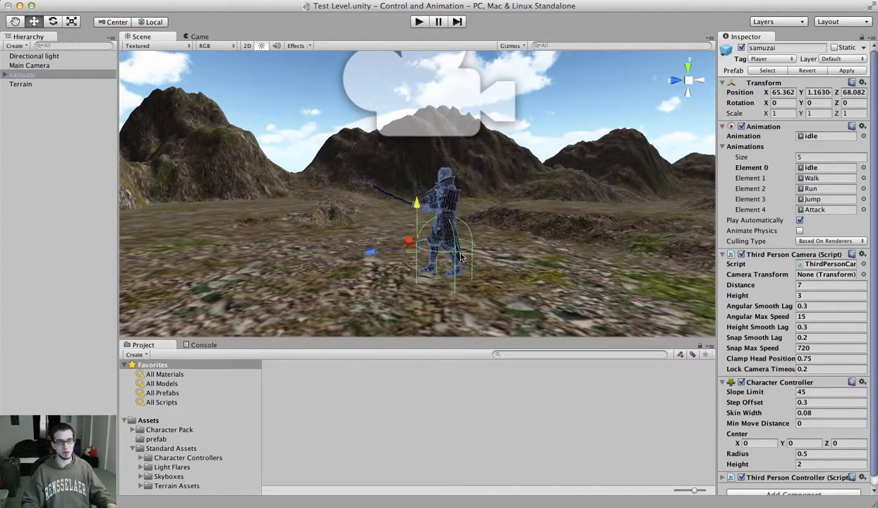
left_click_drag(414, 215, 375, 155)
key("s")
right_click_drag(376, 156, 433, 181)
key("w")
key("w")
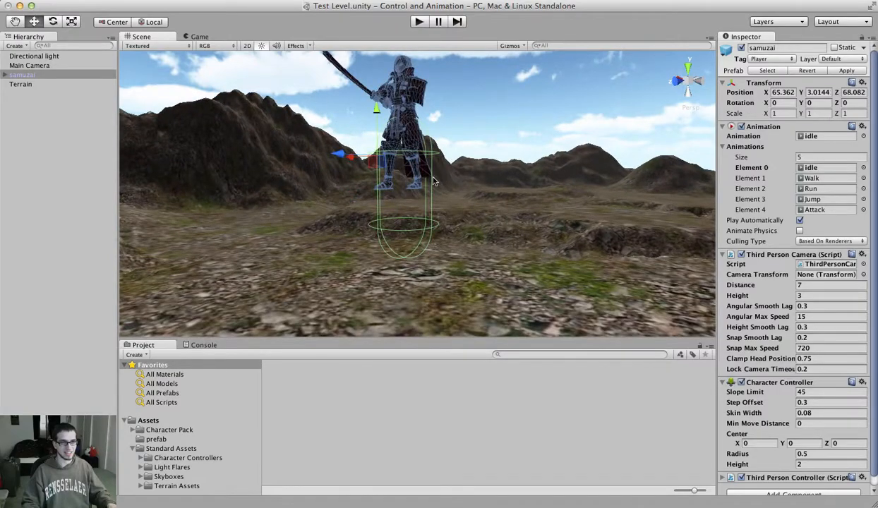
right_click_drag(469, 133, 469, 141)
key("e")
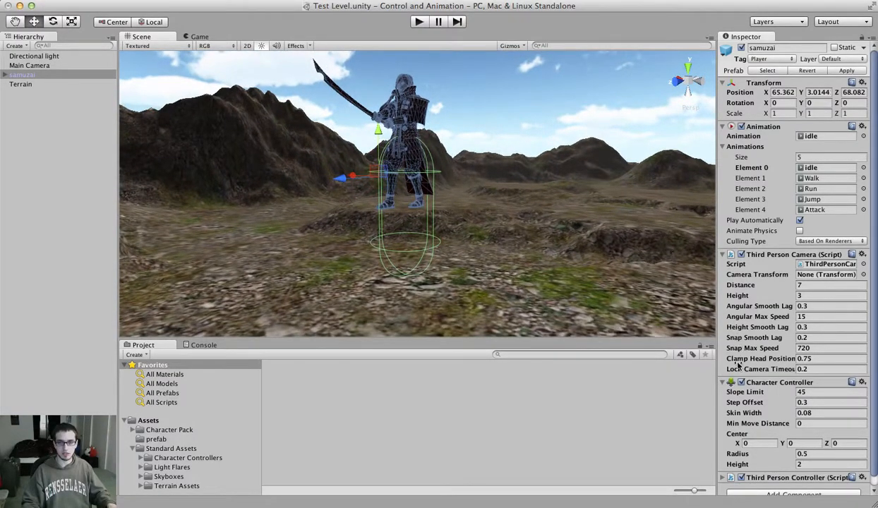
Step: Collapse the Third Person Camera settings and set the Character Controller's Center Y to 0.85 so the capsule surrounds samuzai
left_click(724, 255)
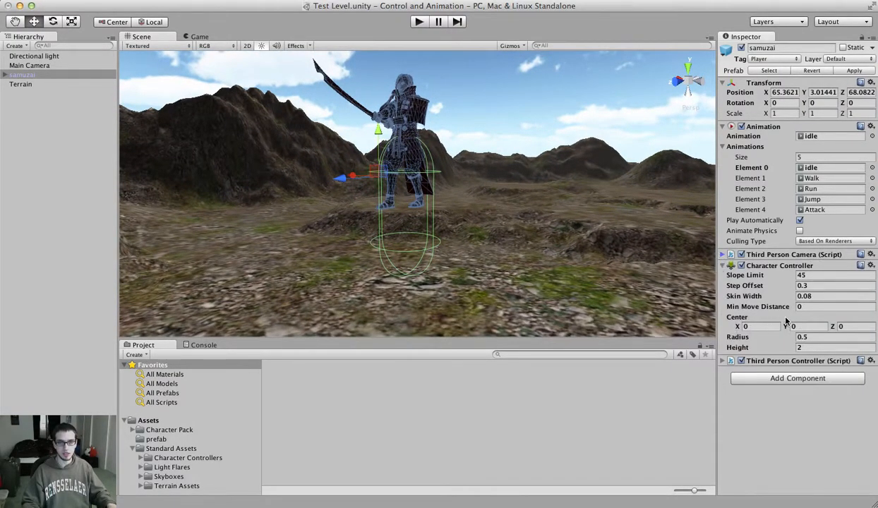
left_click_drag(785, 329, 784, 309)
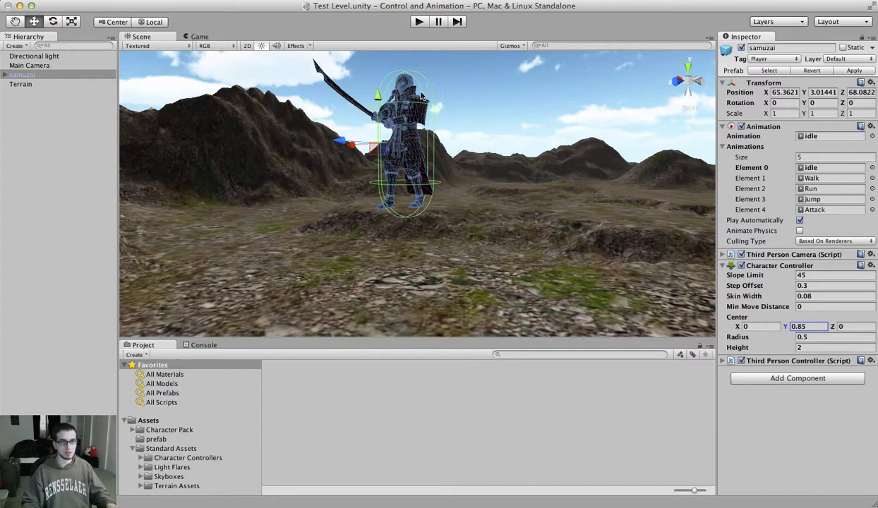
Step: Lower samuzai back onto the terrain at about Y 2.29 and expand its Third Person Controller and Third Person Camera settings
left_click_drag(387, 106, 387, 159)
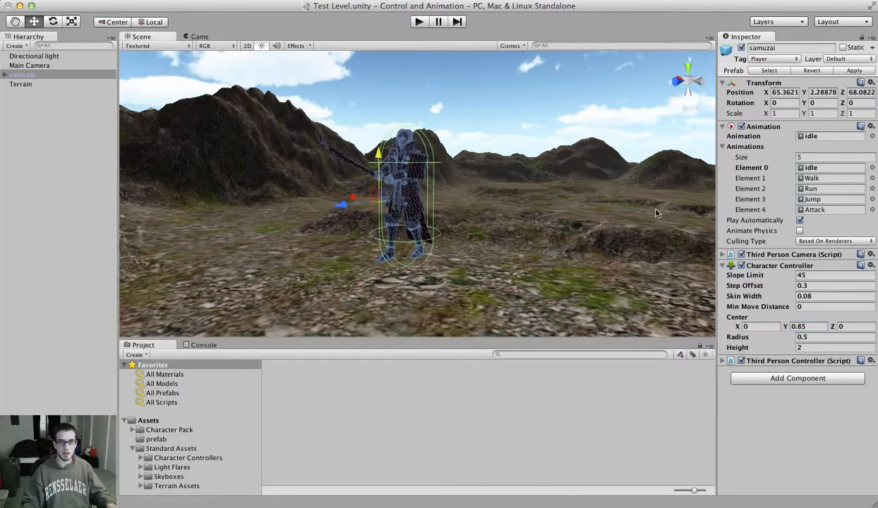
left_click(725, 362)
left_click(723, 255)
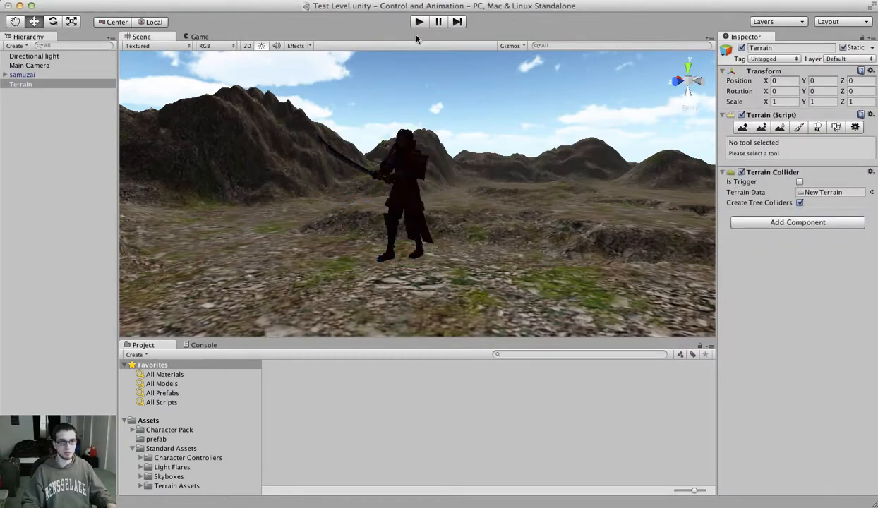
Step: Play-test the level by steering samuzai in all directions to check movement and camera following, and stop the run
left_click(419, 22)
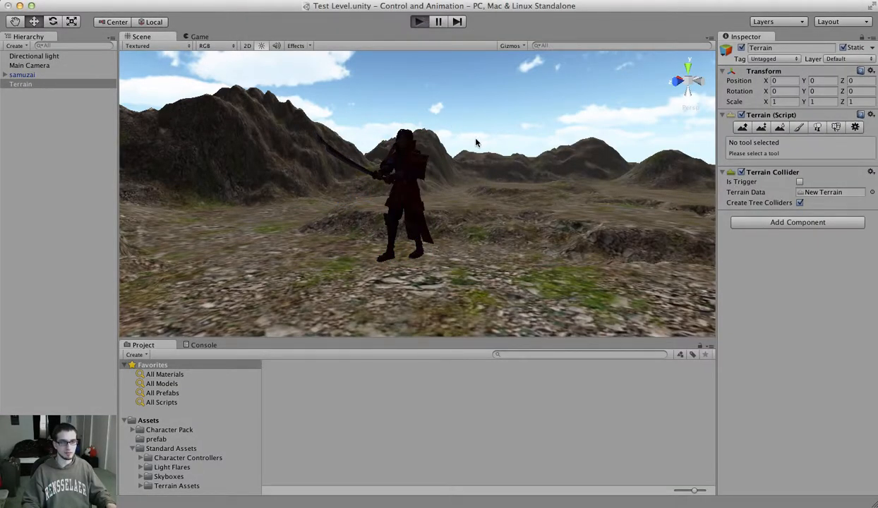
key("w")
key("a")
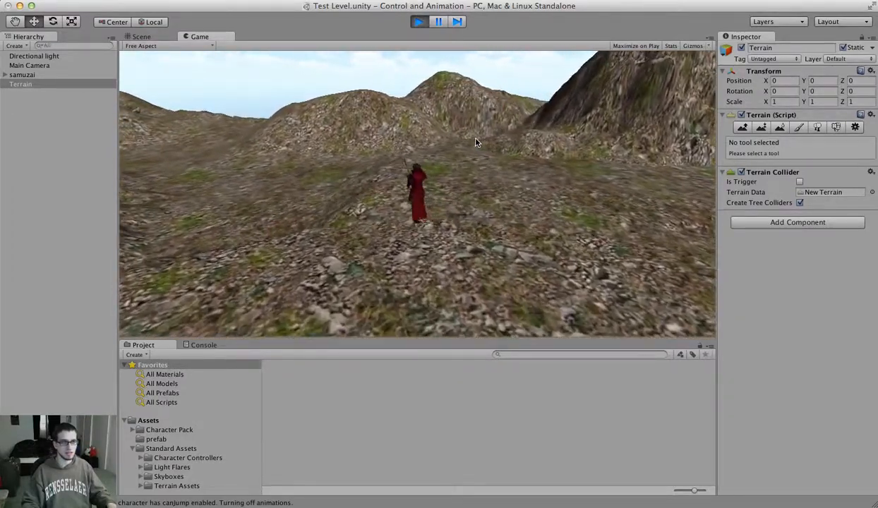
key("d")
key("s")
key("a")
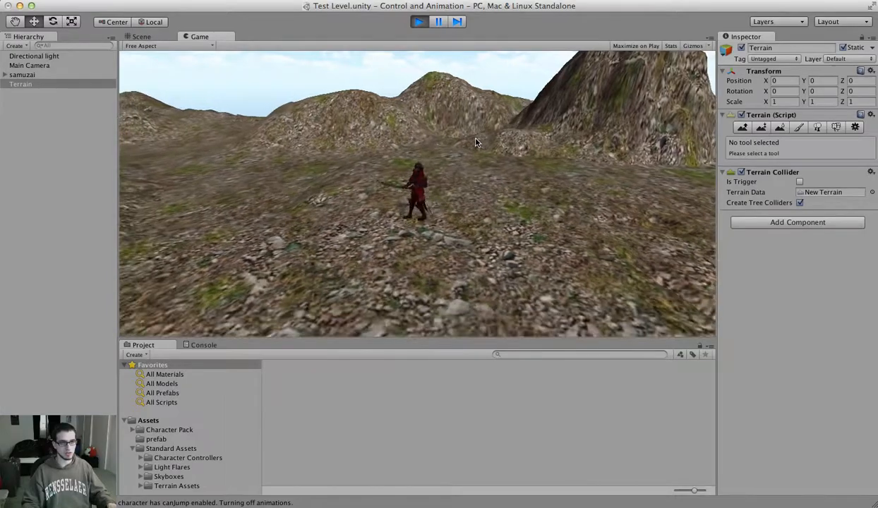
key("w")
key("d")
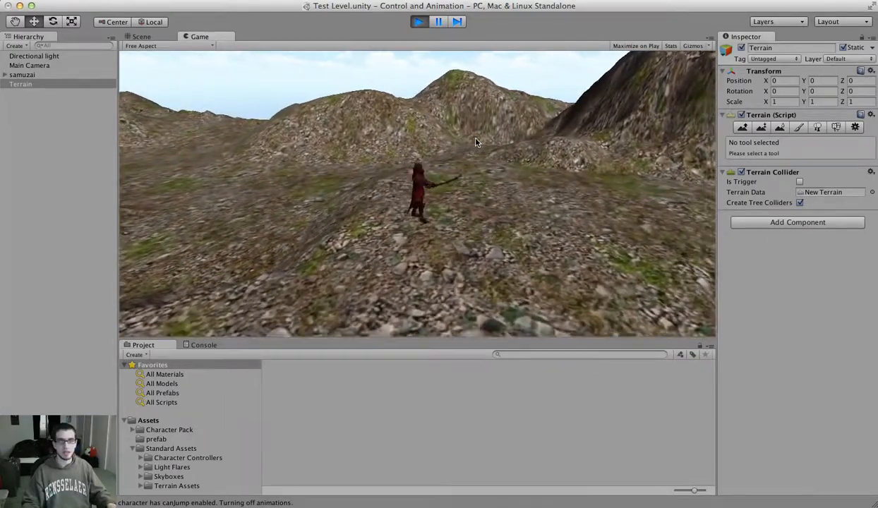
key("w")
key("a")
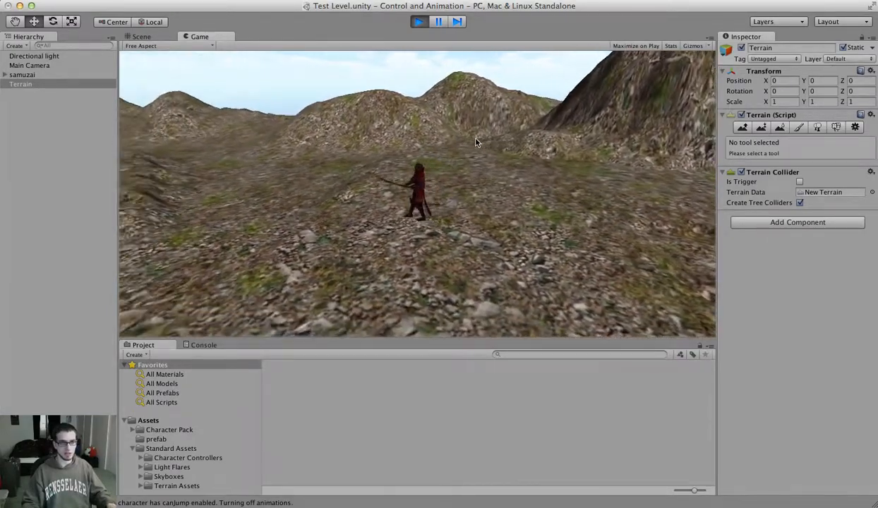
key("w")
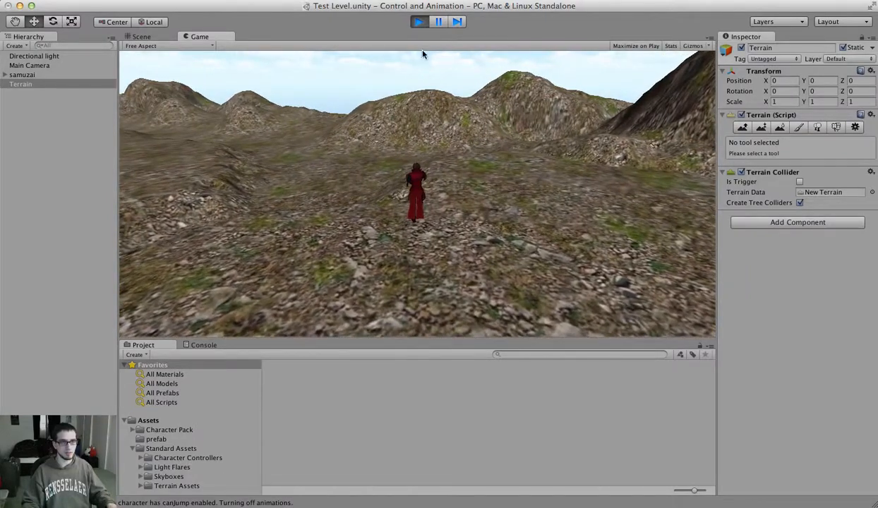
left_click(419, 22)
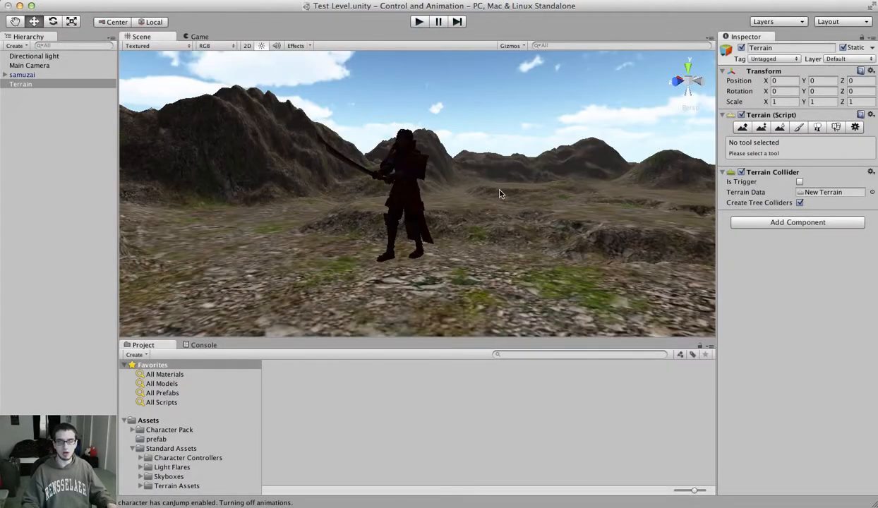
Step: Assign the idle clip as Idle Animation and the capitalised Walk clip as Walk Animation in samuzai's Third Person Controller
left_click(403, 180)
scroll(860, 285, "down", 10)
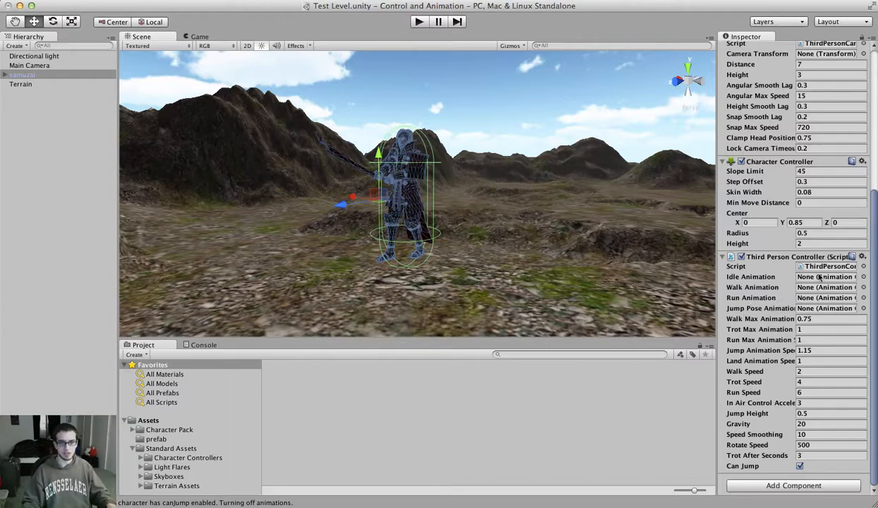
left_click(864, 278)
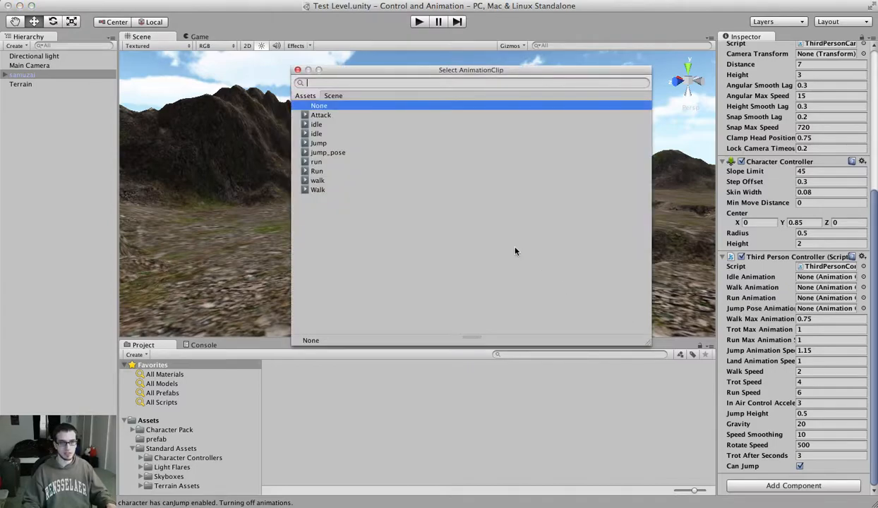
left_click(342, 125)
double_click(343, 124)
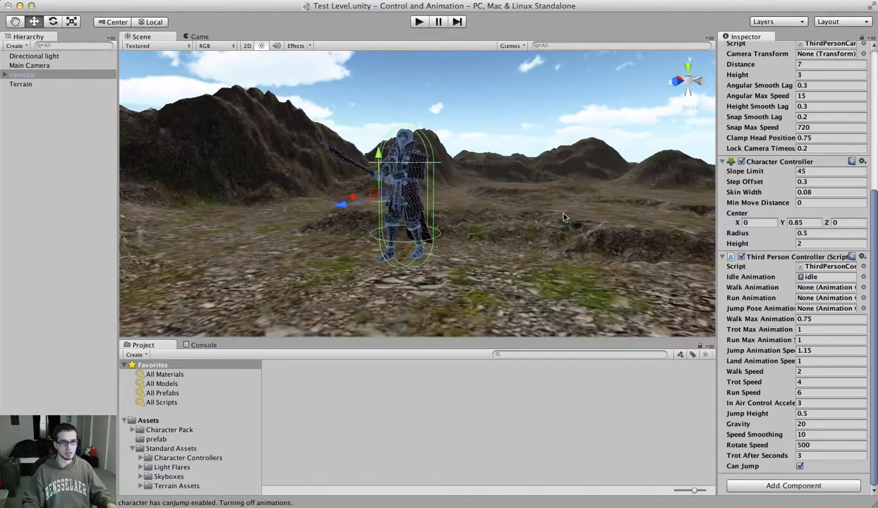
left_click(863, 288)
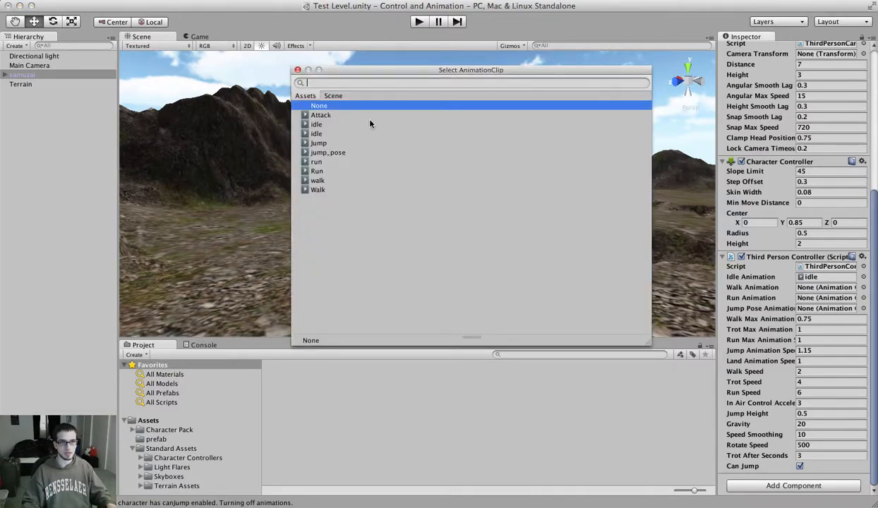
left_click(328, 181)
left_click(328, 190)
double_click(328, 190)
Step: Assign samuzai's Run clip as Run Animation and its Jump clip as Jump Pose Animation in the Third Person Controller
left_click(862, 299)
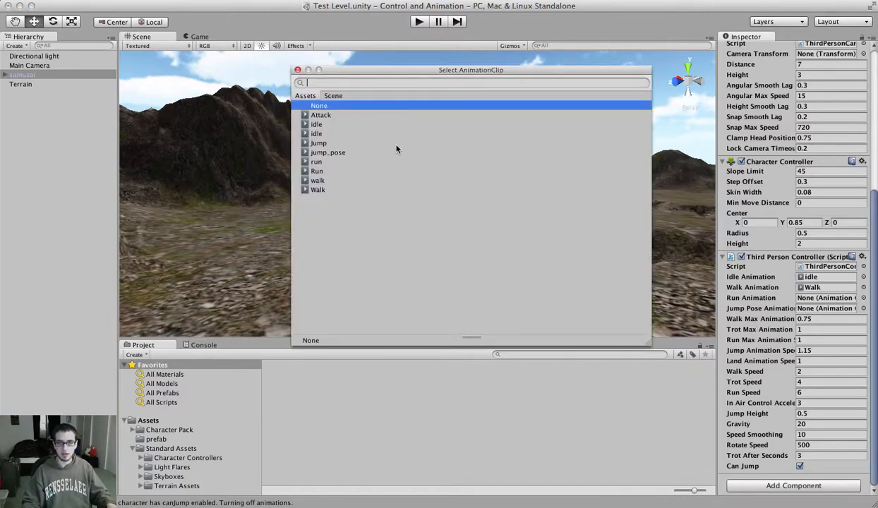
left_click(321, 172)
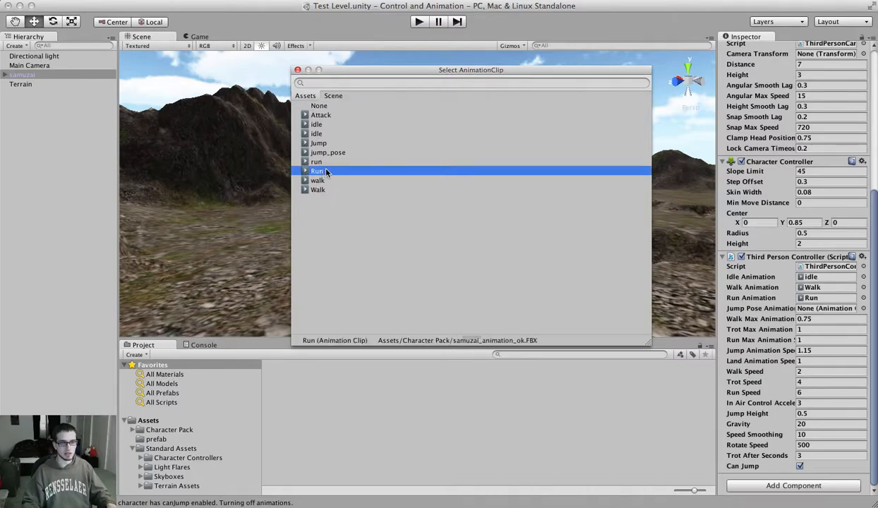
double_click(313, 172)
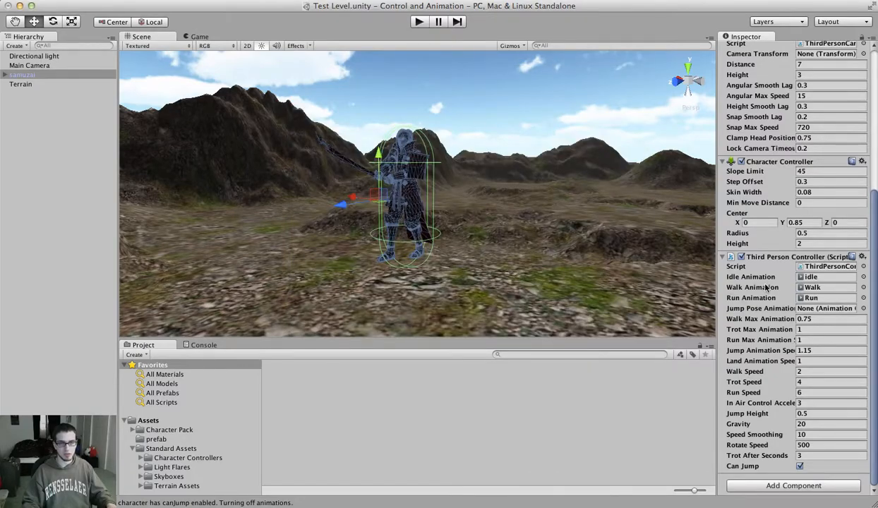
left_click(863, 309)
left_click(319, 143)
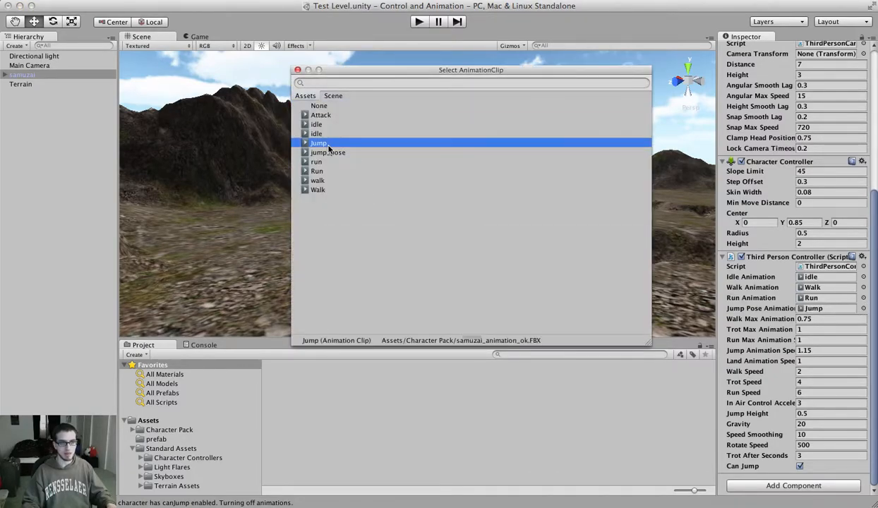
double_click(328, 146)
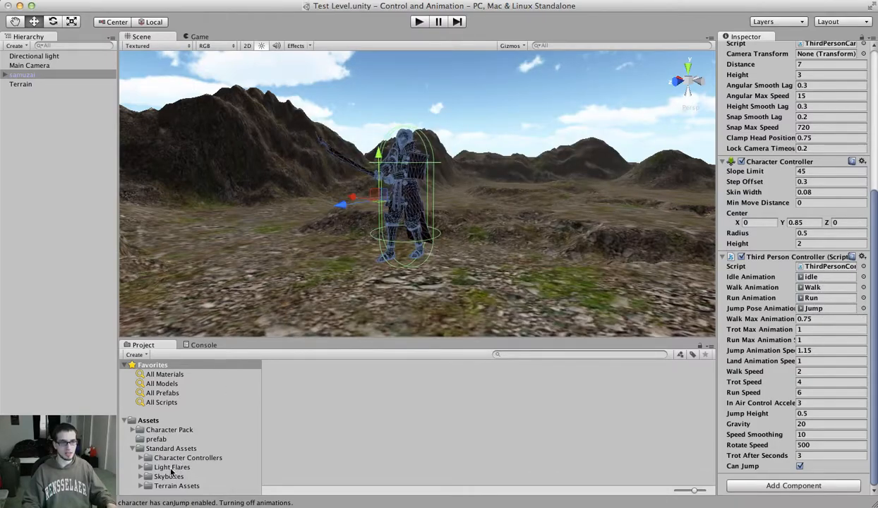
Step: Check the prefab folder and expand the samuzai animation model in Character Pack to view its animation clips
left_click(169, 430)
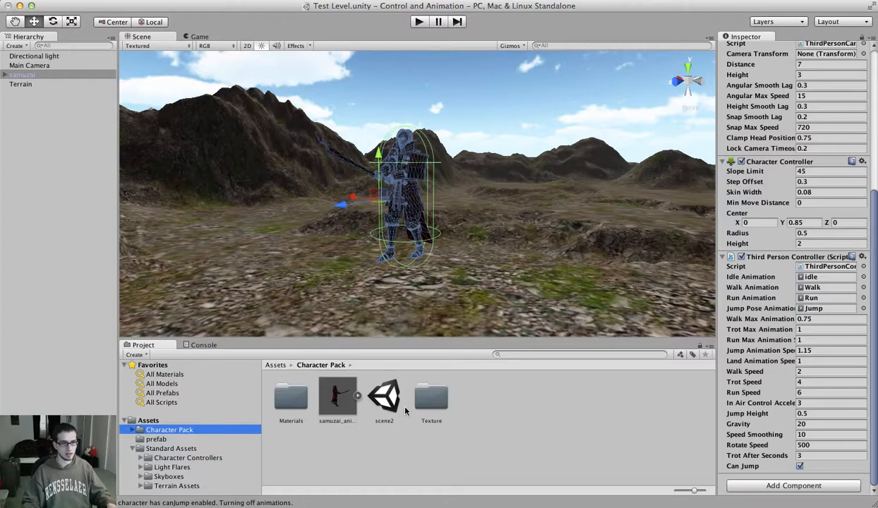
left_click(180, 439)
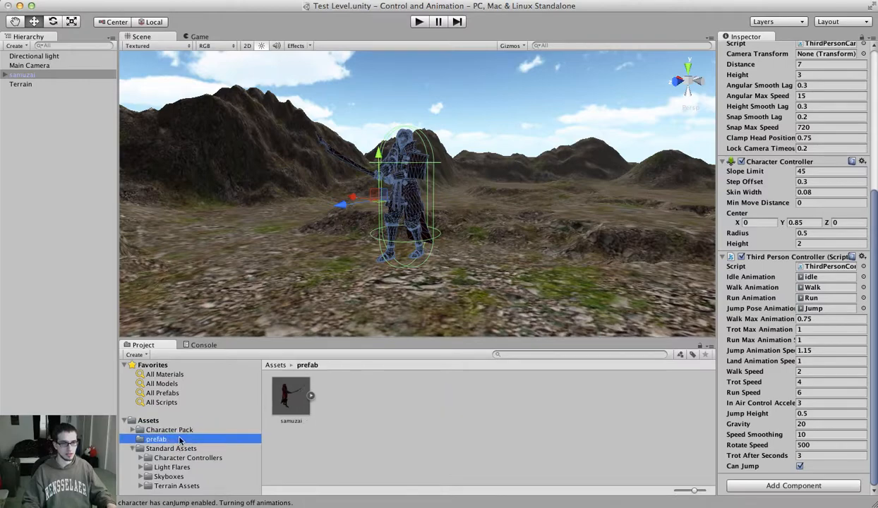
left_click(310, 396)
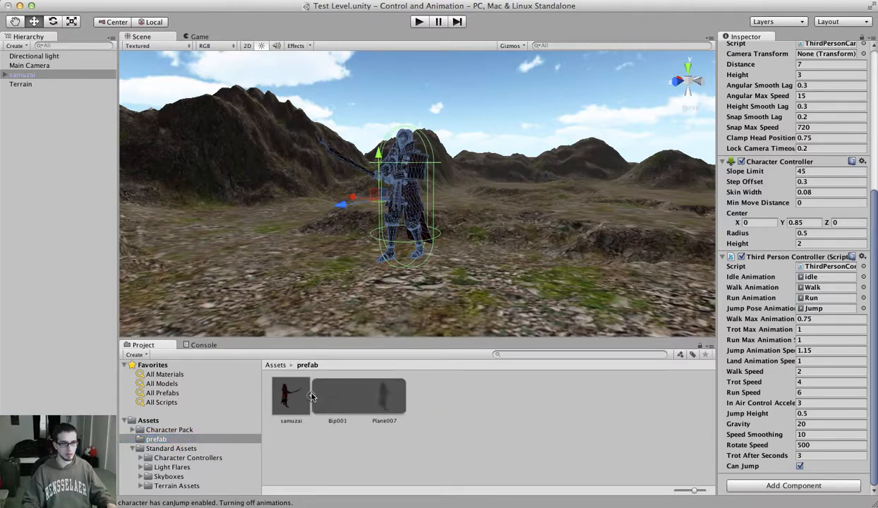
left_click(176, 430)
left_click(356, 399)
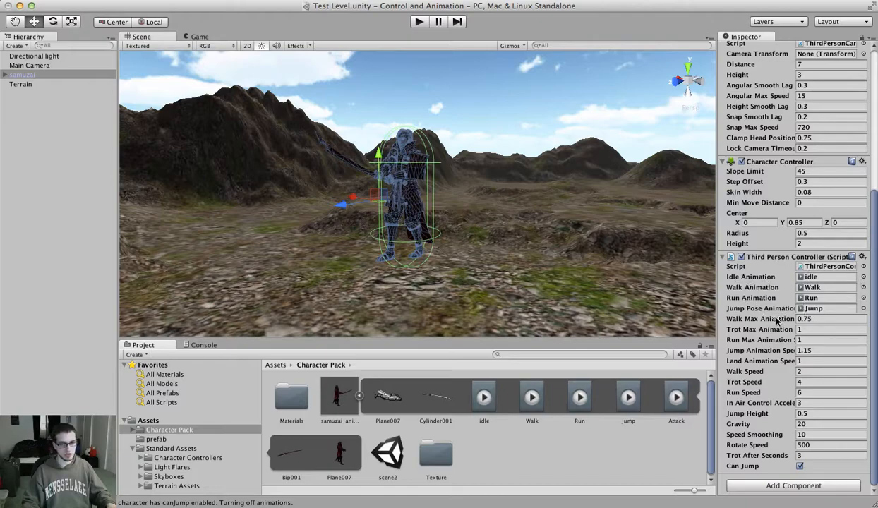
Step: Play-test the level and move samuzai around the terrain to check the assigned animations
left_click(419, 21)
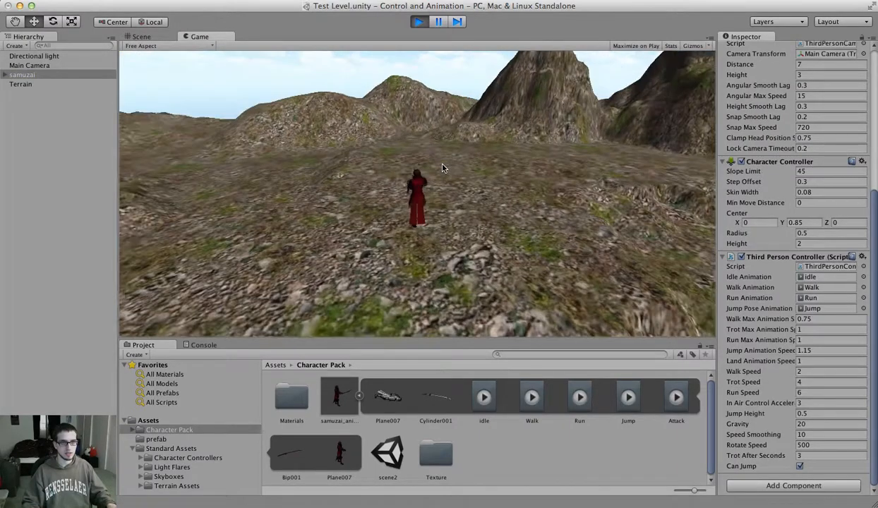
key("w")
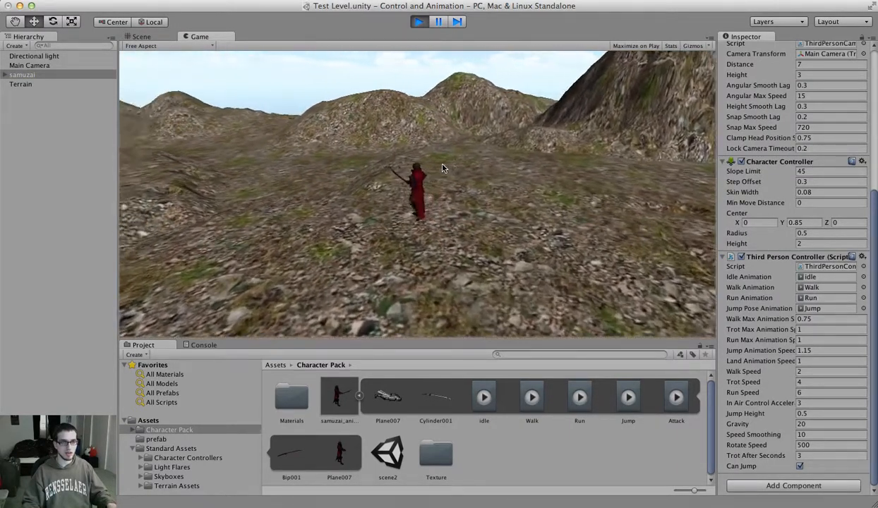
key("a")
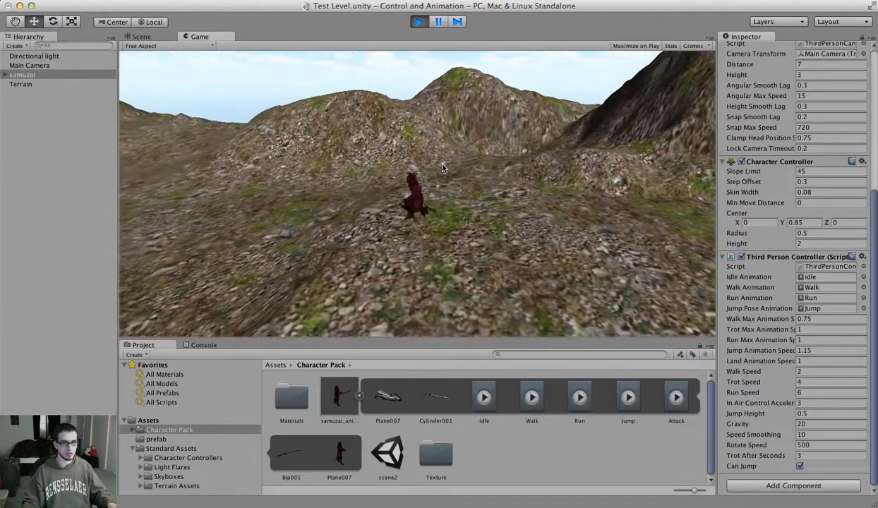
key("s")
key("s")
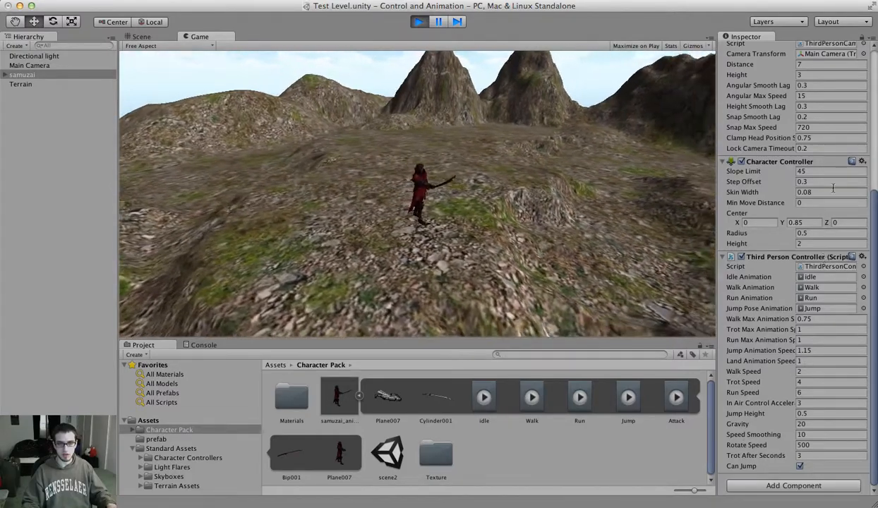
Step: Try an Angular Max Speed of 100 for the Third Person Camera while the game is running
scroll(810, 188, "up", 3)
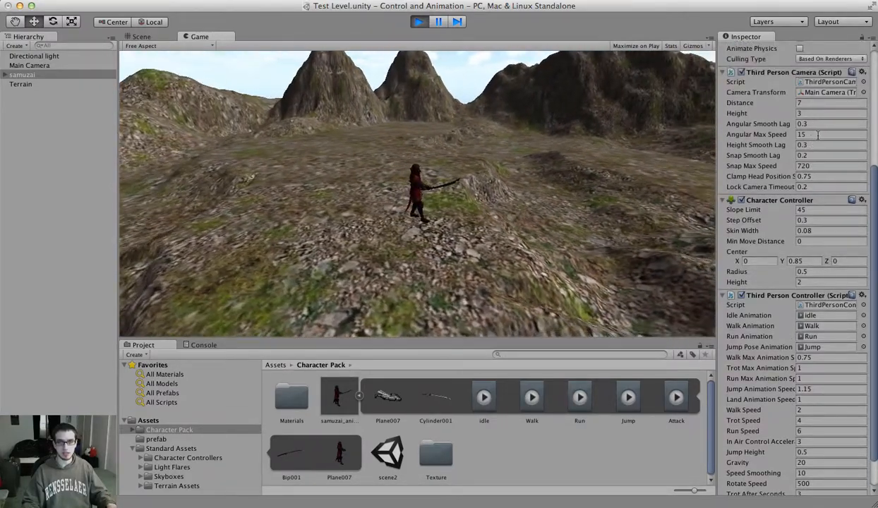
left_click(817, 135)
type("100")
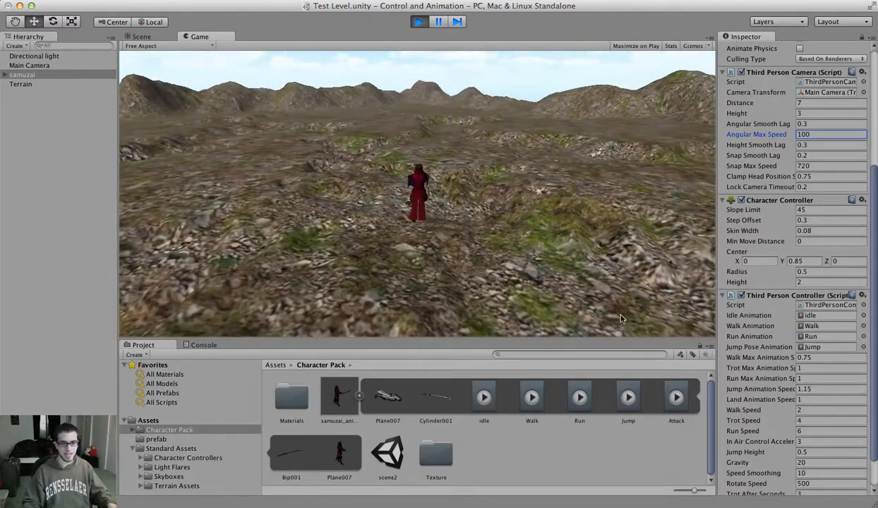
Step: Inspect the Attack animation clip, and end the play test with samuzai selected in the scene
left_click(663, 424)
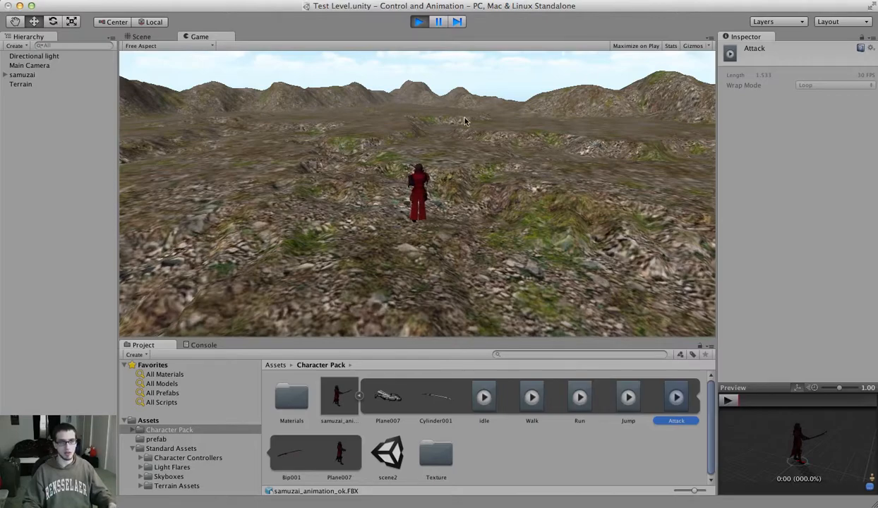
left_click(419, 22)
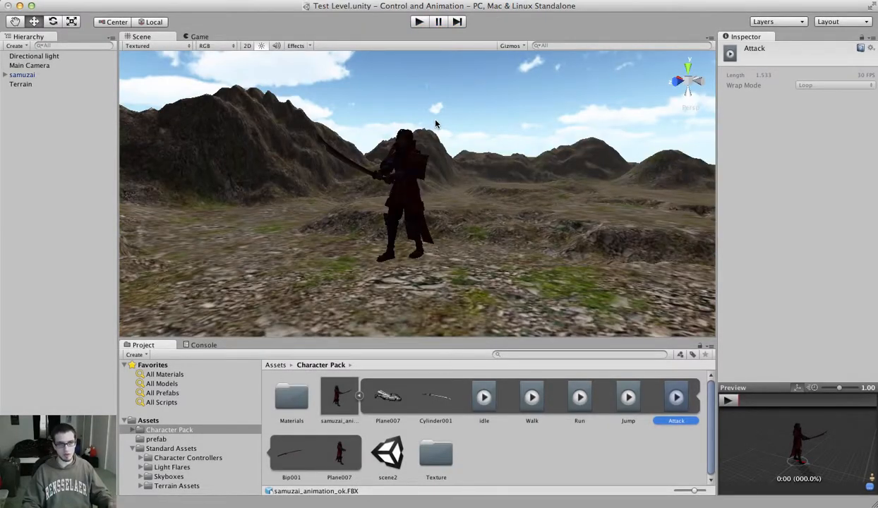
left_click(417, 182)
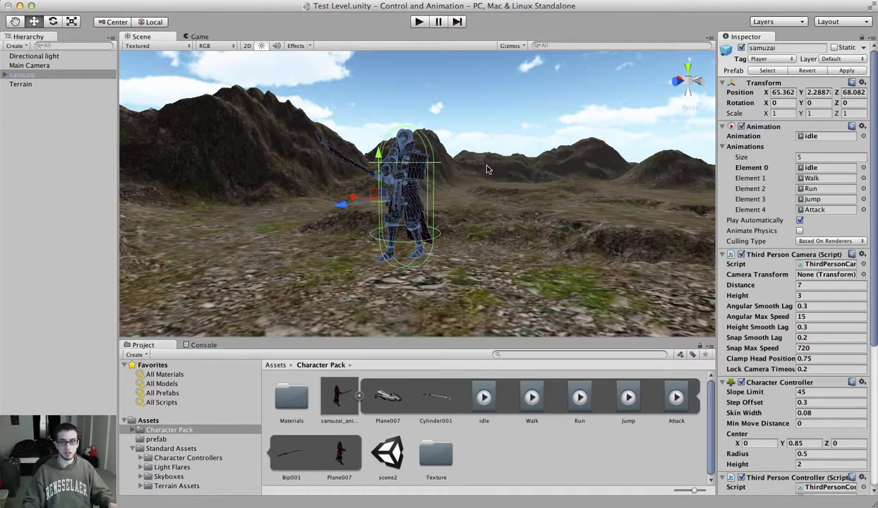
Step: Collapse the expanded project assets down to the top-level Assets folder, and collapse samuzai's Animation and Third Person Camera components
left_click(360, 397)
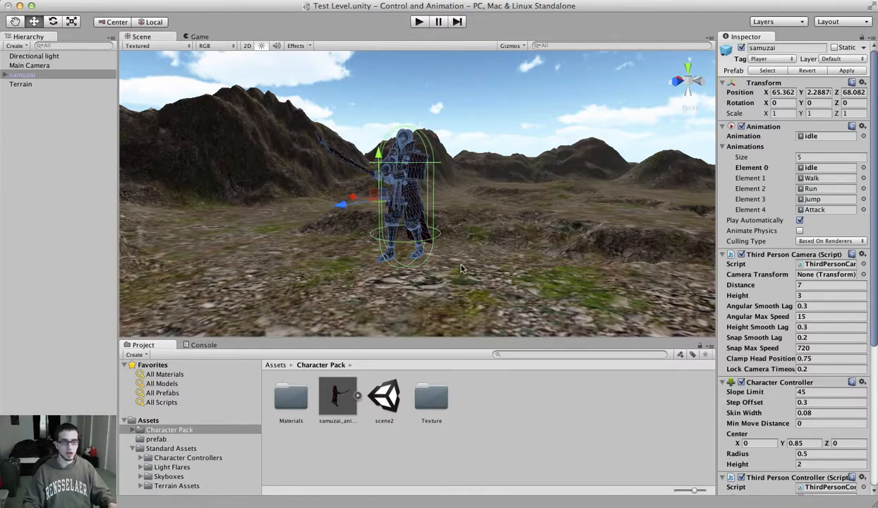
left_click(150, 430)
left_click(133, 449)
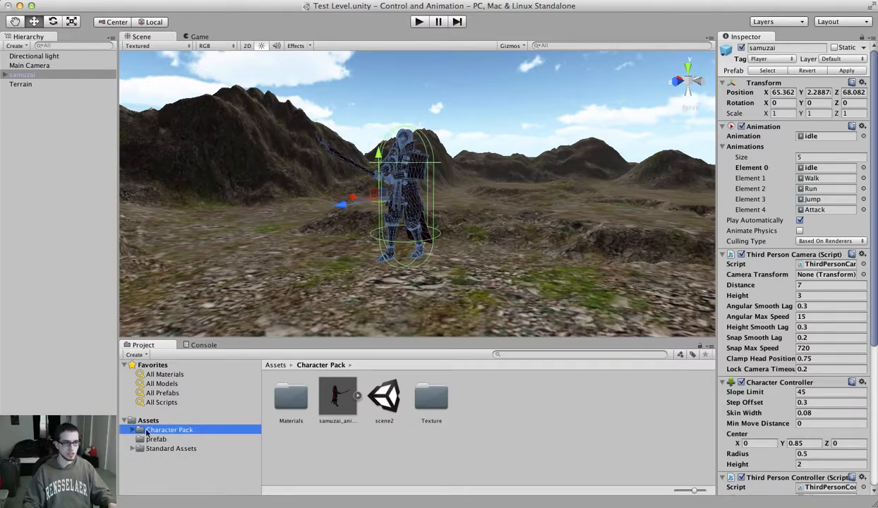
left_click(145, 421)
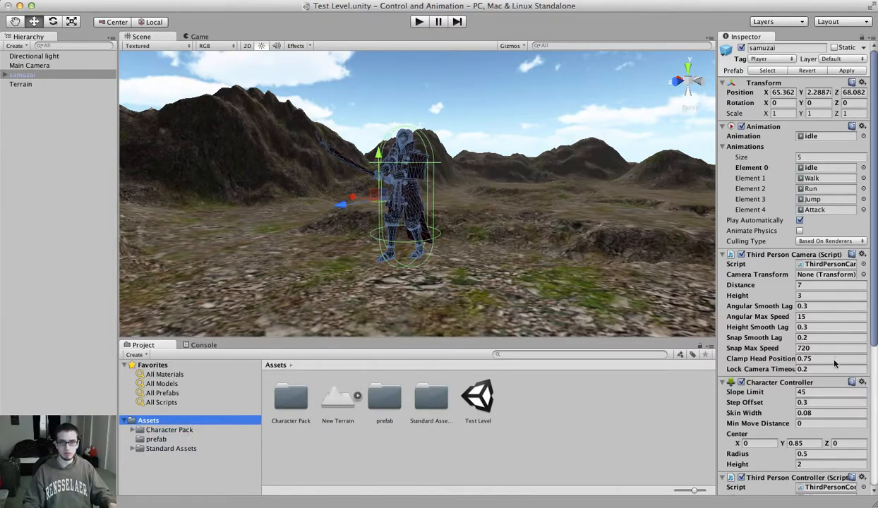
left_click(723, 126)
left_click(723, 138)
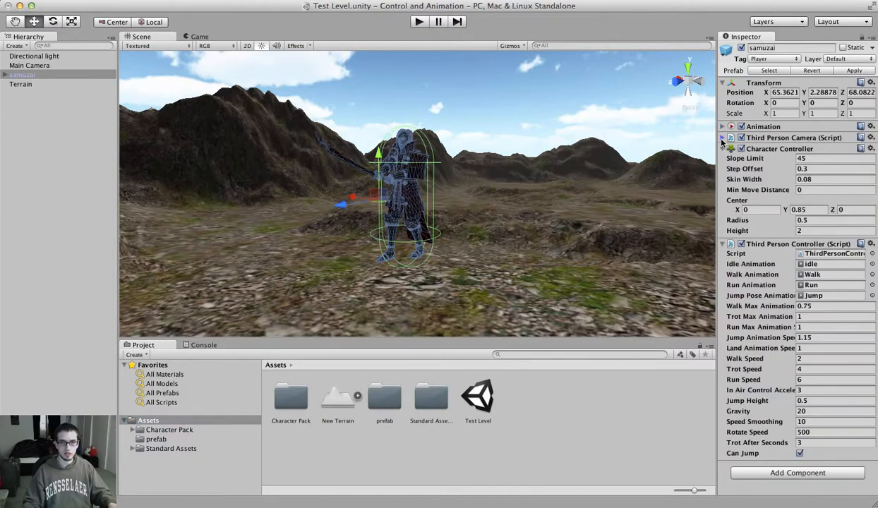
Step: Collapse samuzai's Character Controller and Third Person Controller components
left_click(723, 149)
left_click(723, 160)
left_click(786, 177)
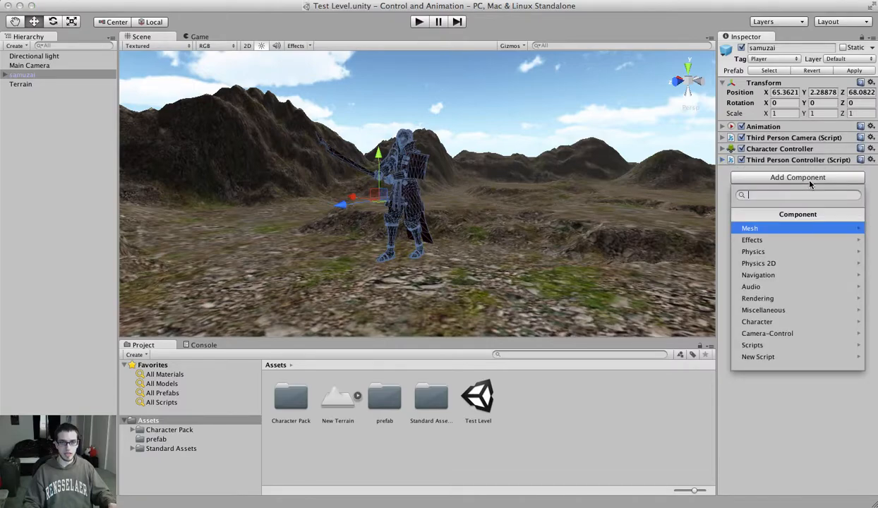
left_click(783, 408)
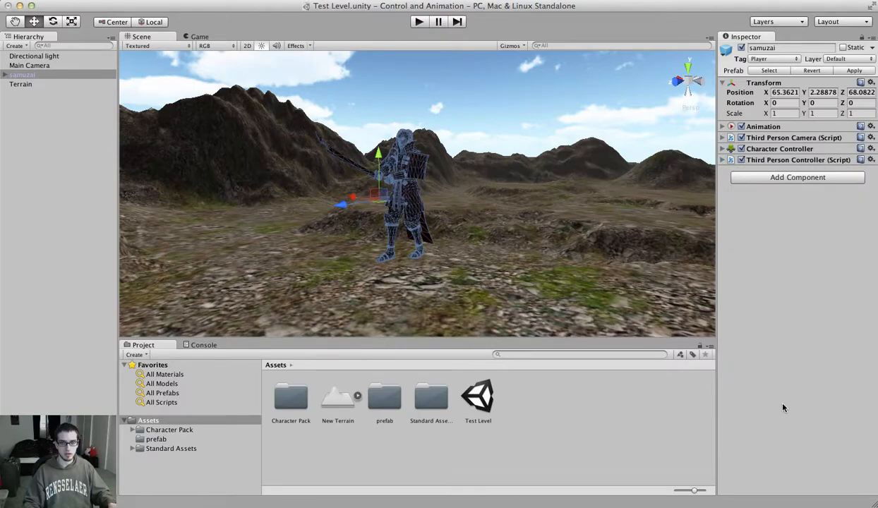
right_click(533, 404)
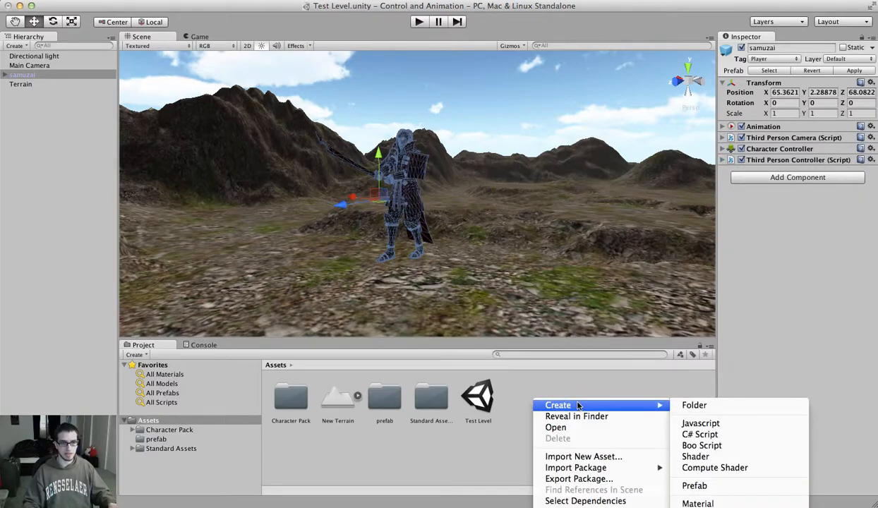
mouse_move(611, 409)
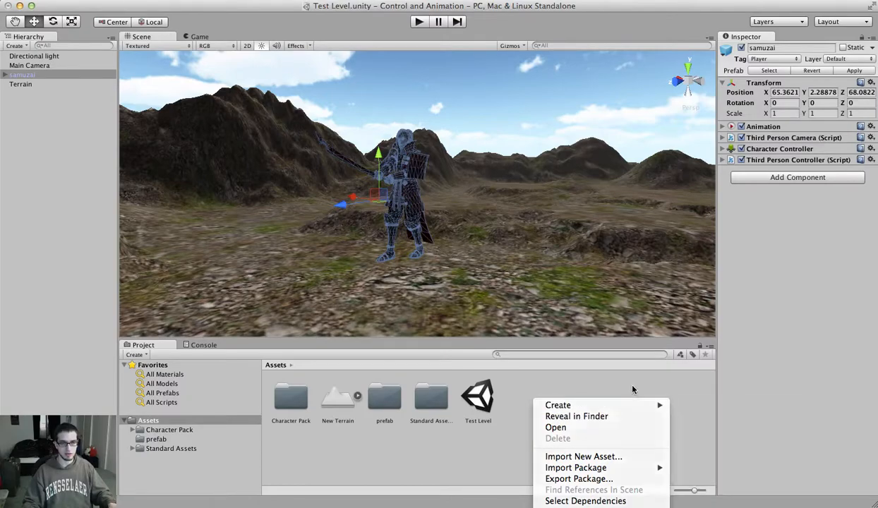
left_click(614, 375)
left_click(375, 192)
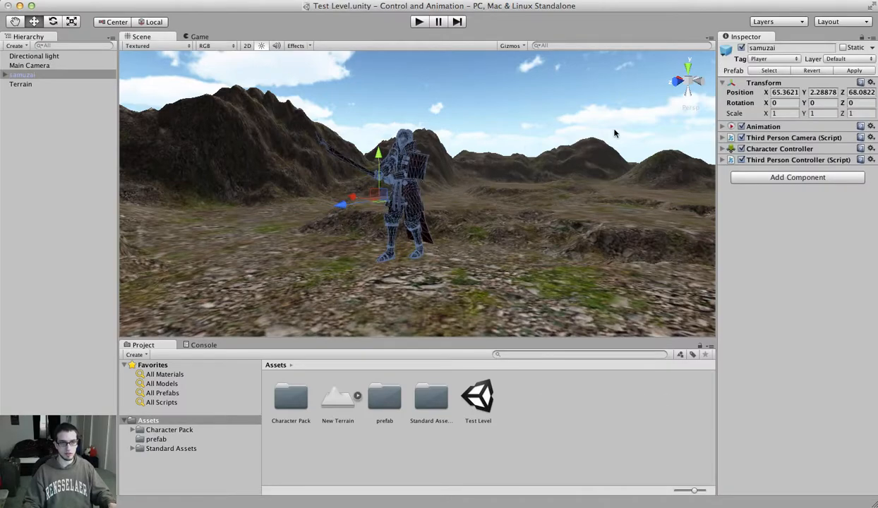
Step: Create a new Java Script named Attack and add it to samuzai as a component
left_click(786, 178)
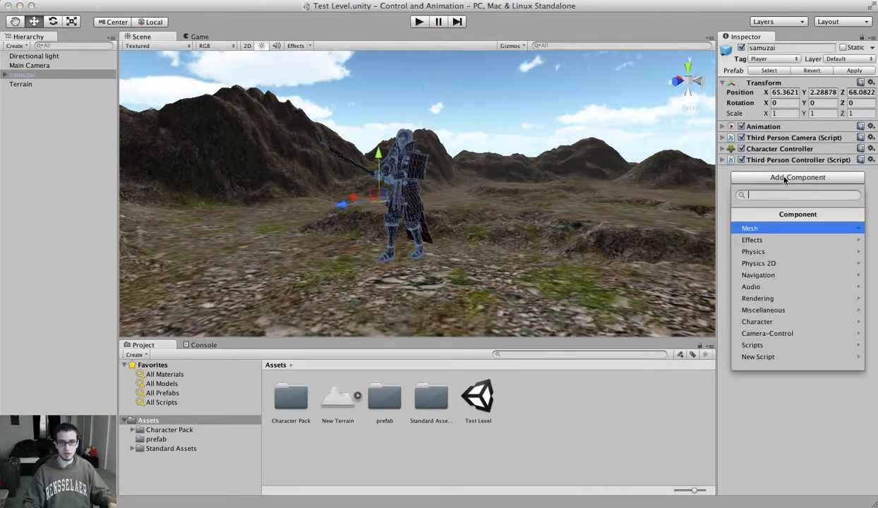
left_click(799, 346)
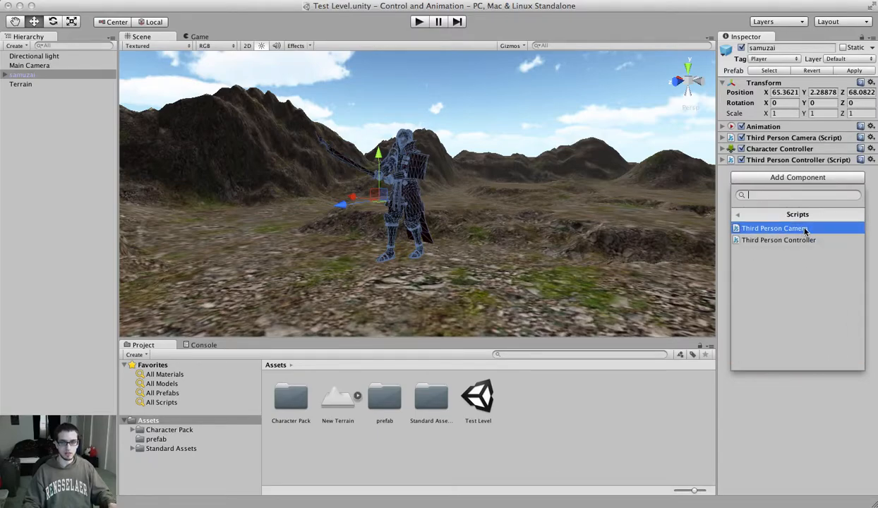
left_click(754, 214)
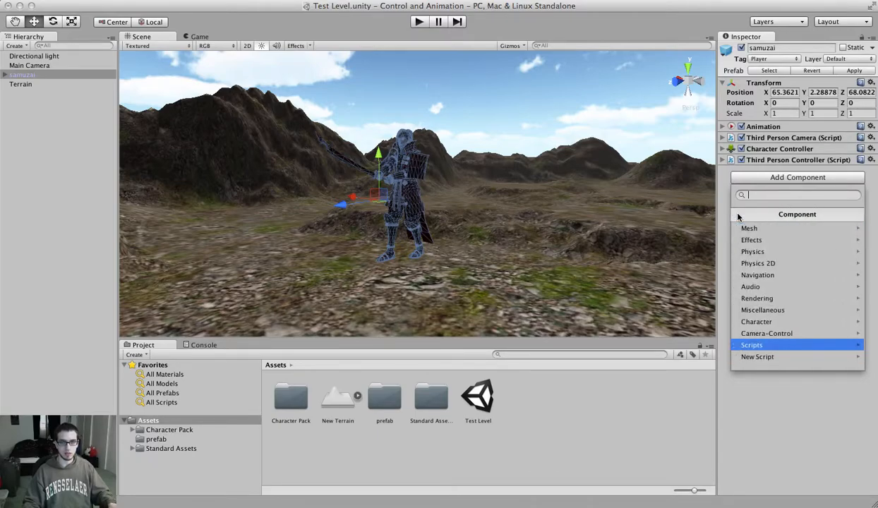
left_click(765, 355)
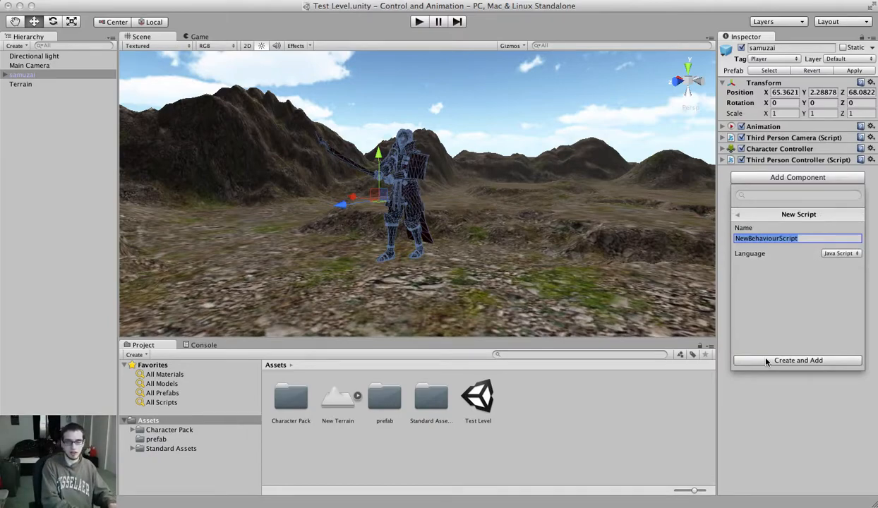
type("Attack")
left_click(798, 360)
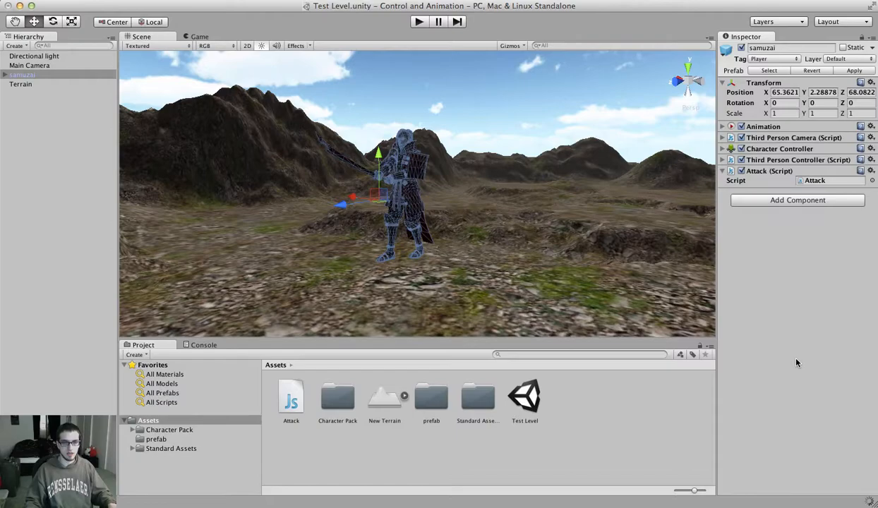
Step: Open the Attack script in the code editor and set its syntax to Unity JavaScript
double_click(800, 183)
left_click_drag(748, 113, 613, 71)
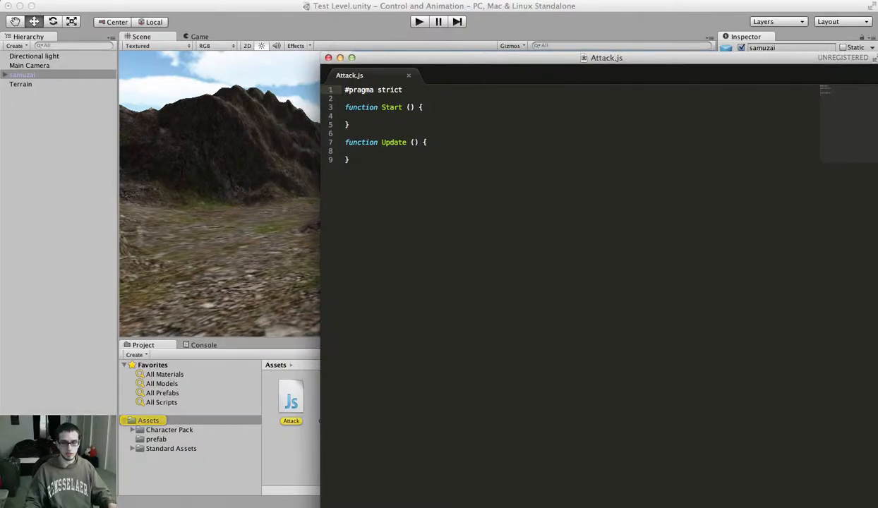
double_click(576, 60)
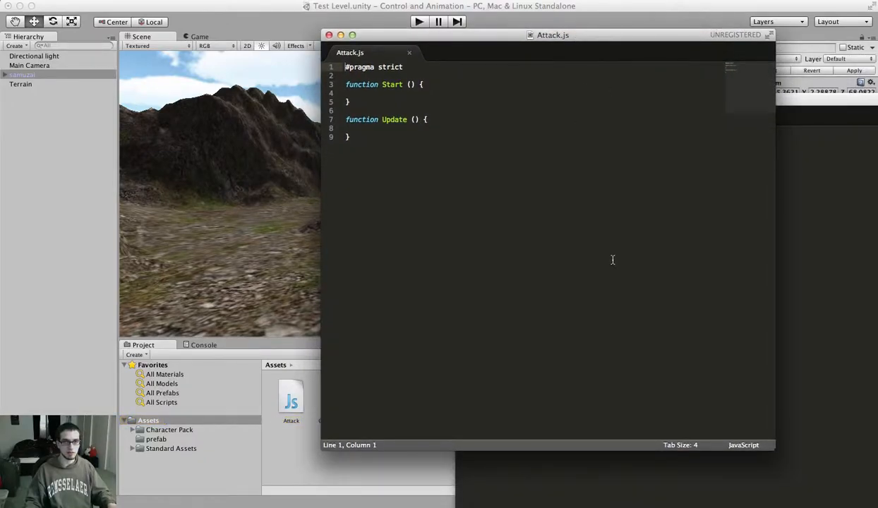
left_click(754, 444)
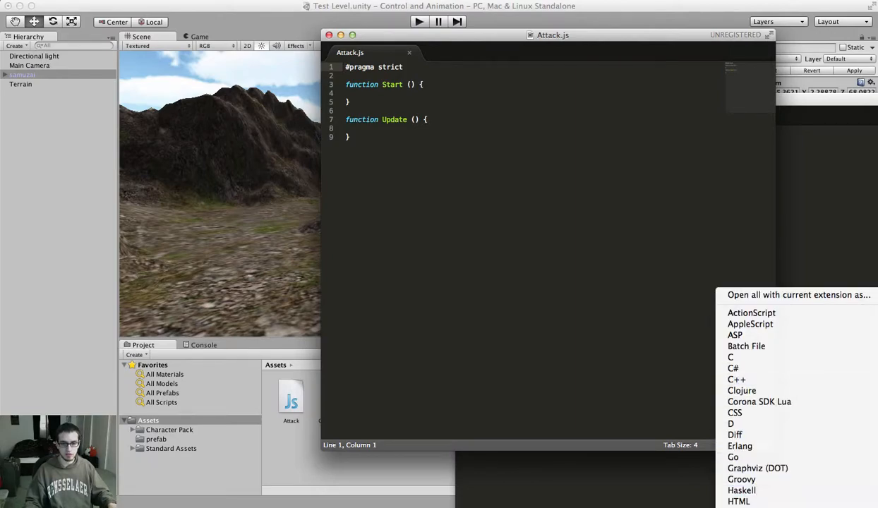
left_click(712, 449)
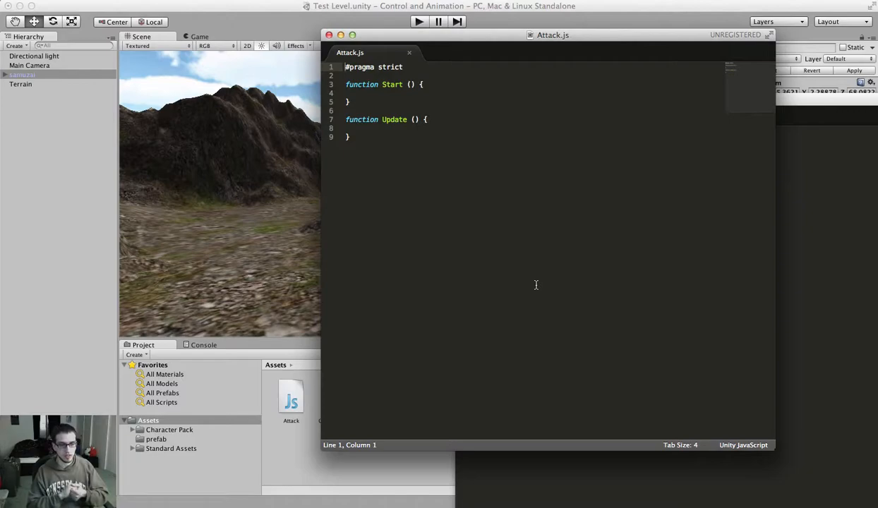
Step: Begin a new statement with animation on line 11, below the Update function in Attack.js
left_click(395, 134)
key("Return")
key("Return")
type("animation")
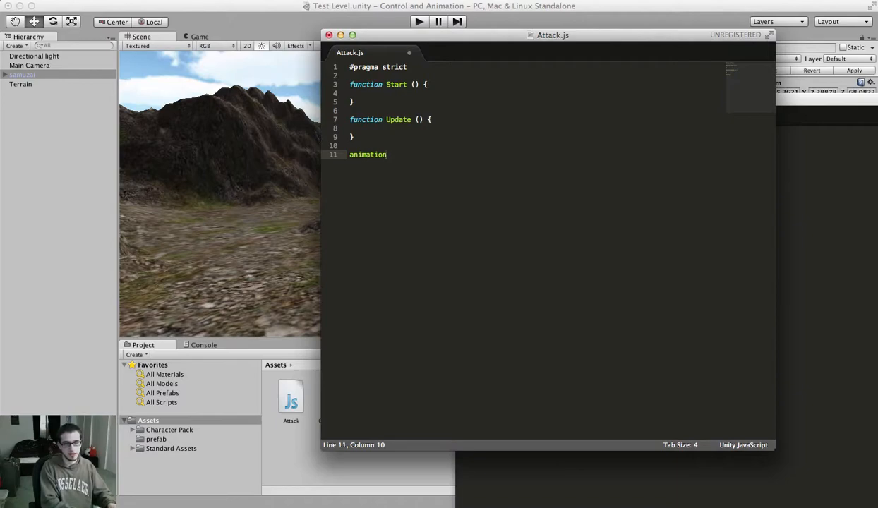
Step: Inspect the clip names in samuzai's Animation component in Unity, and return to Attack.js in the code editor
left_click(229, 183)
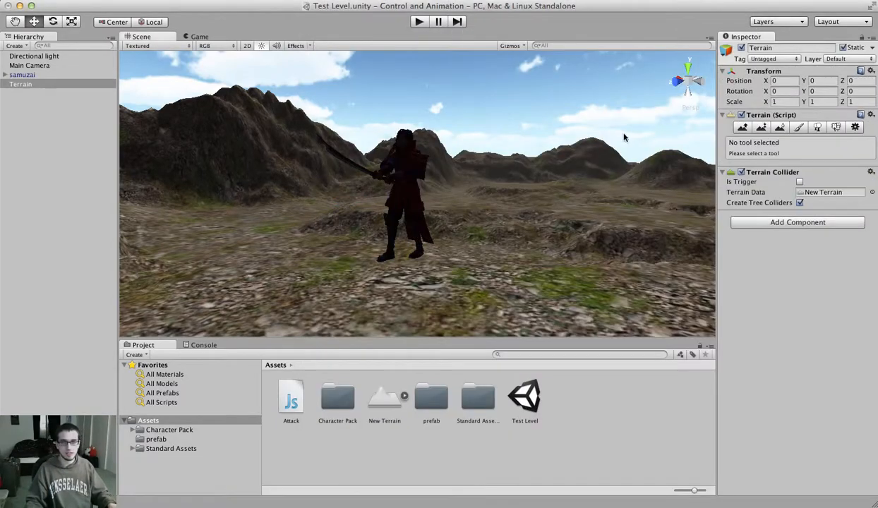
left_click(57, 74)
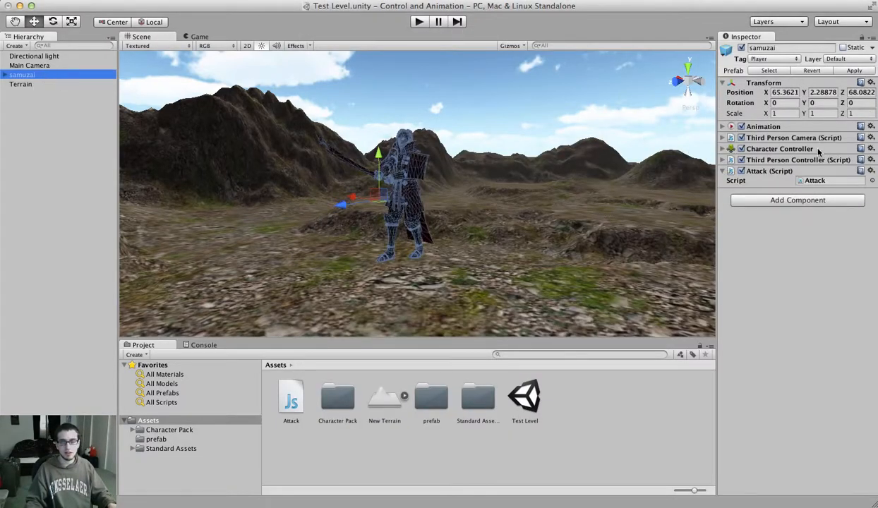
left_click(753, 126)
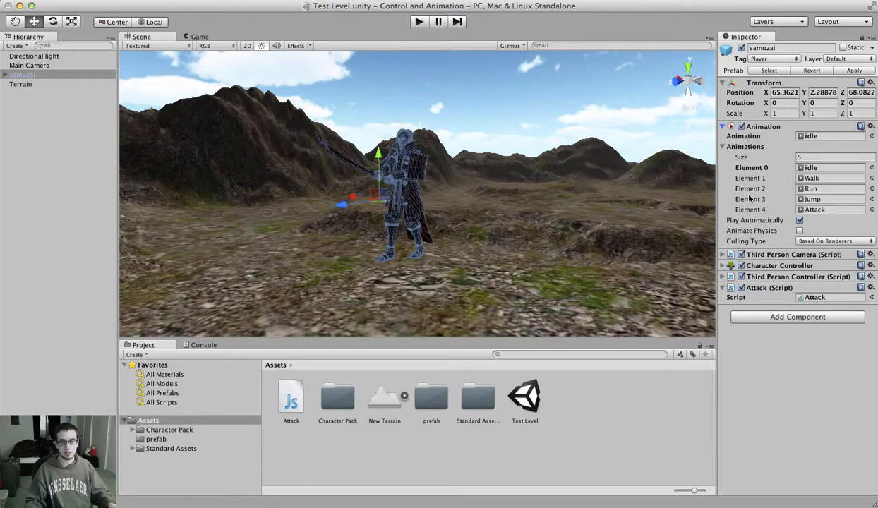
key("ctrl+Up")
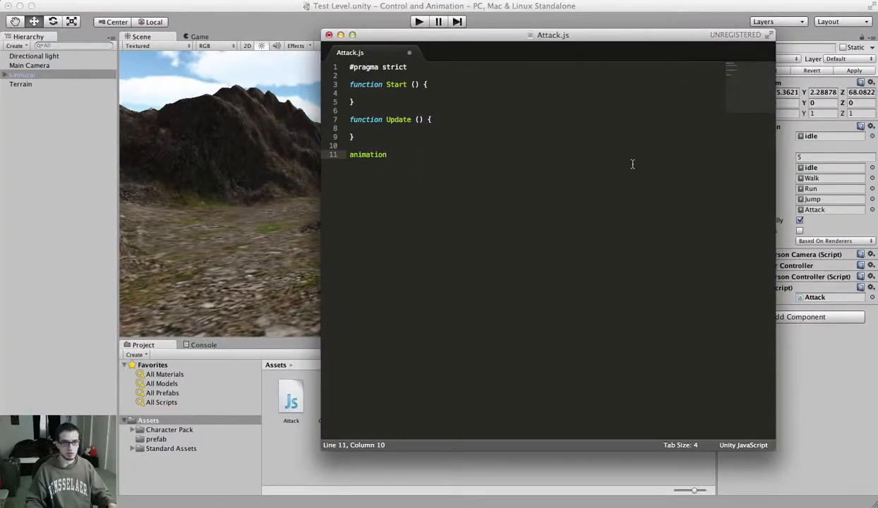
Step: Complete the statement on line 11 as animation.Play("Attack");
type(".Play(")
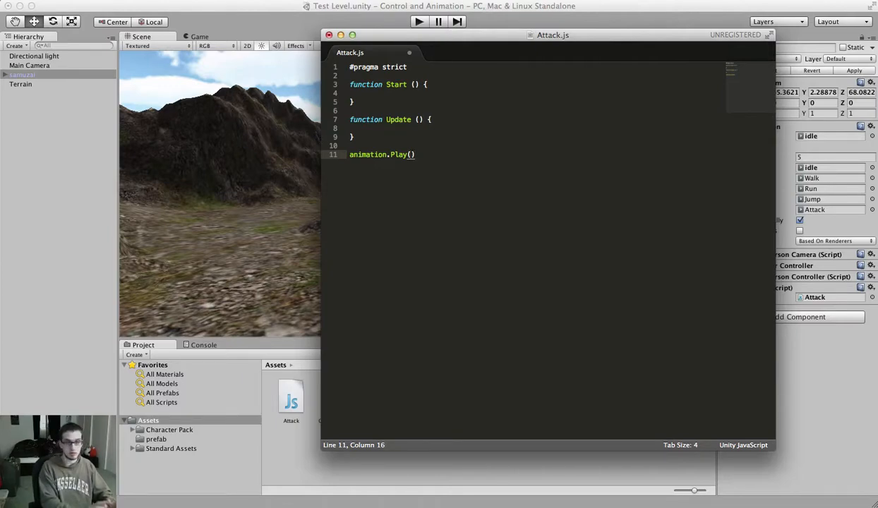
type("\"Attack\")")
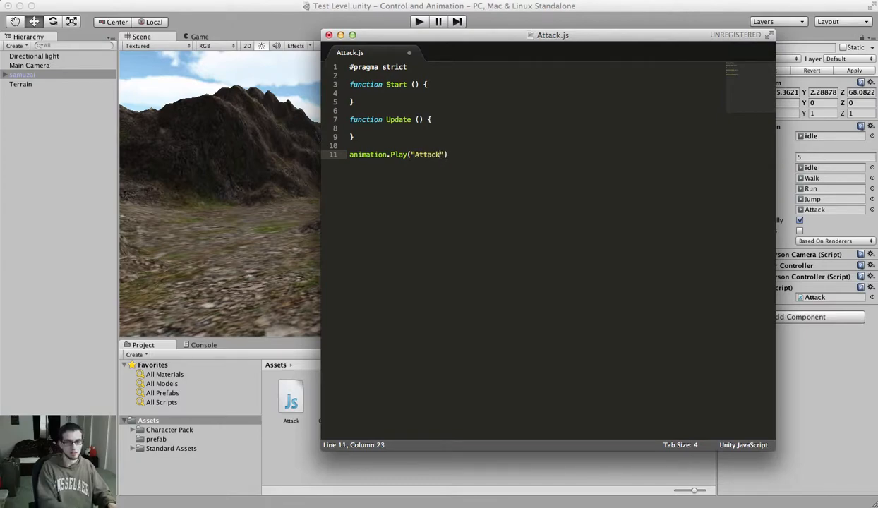
type(";")
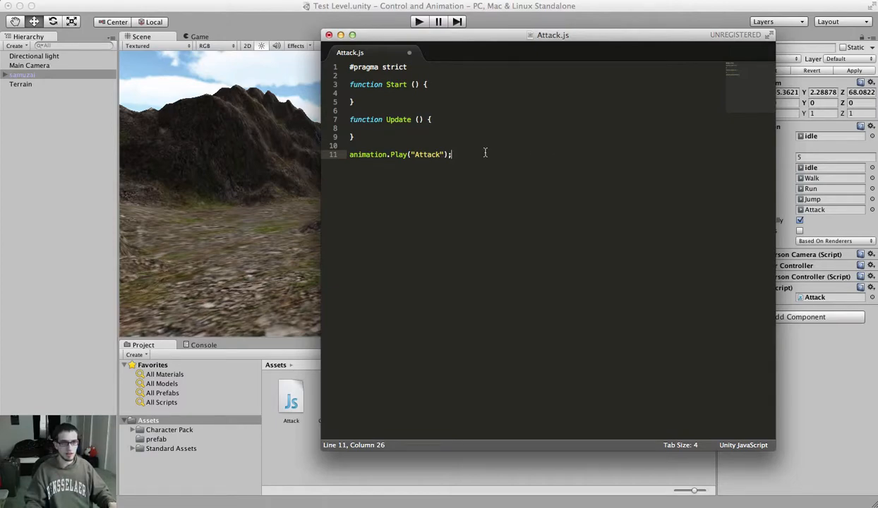
Step: Examine the Start and Update functions and the animation.Play statement in the script
left_click_drag(368, 105, 359, 87)
left_click_drag(361, 146, 352, 121)
left_click(360, 131)
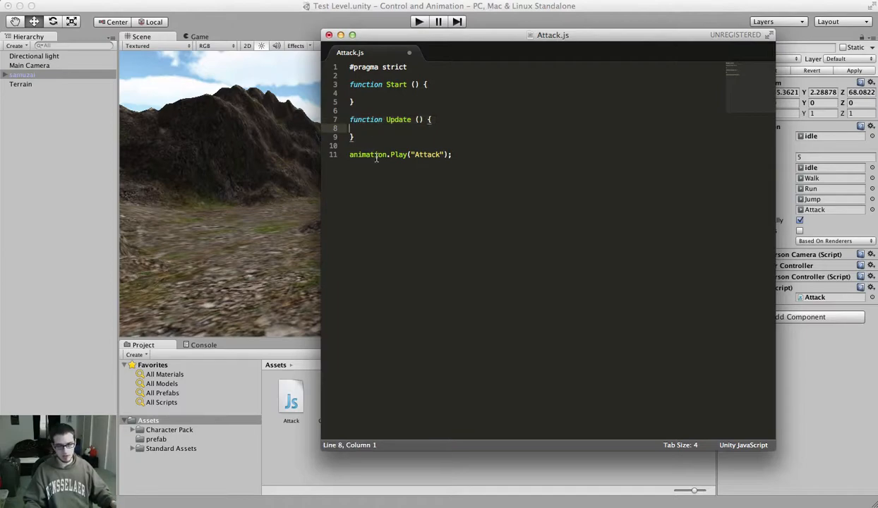
left_click(388, 91)
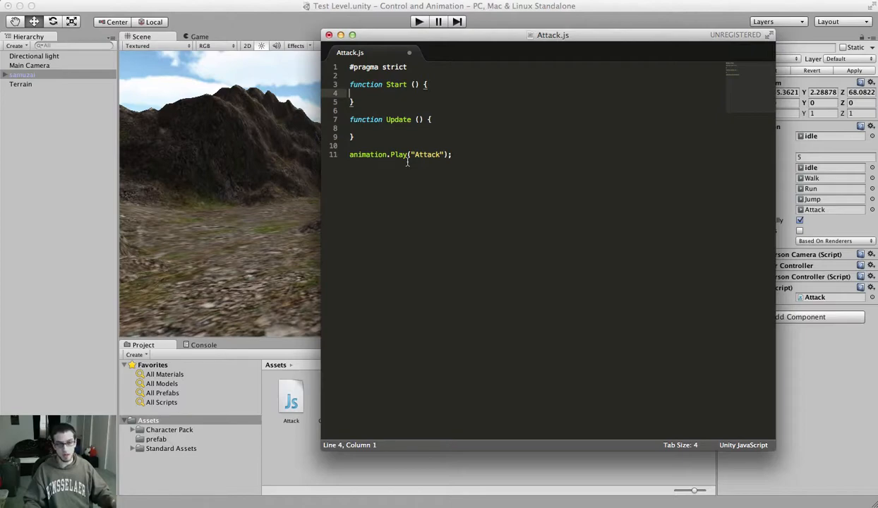
left_click(410, 120)
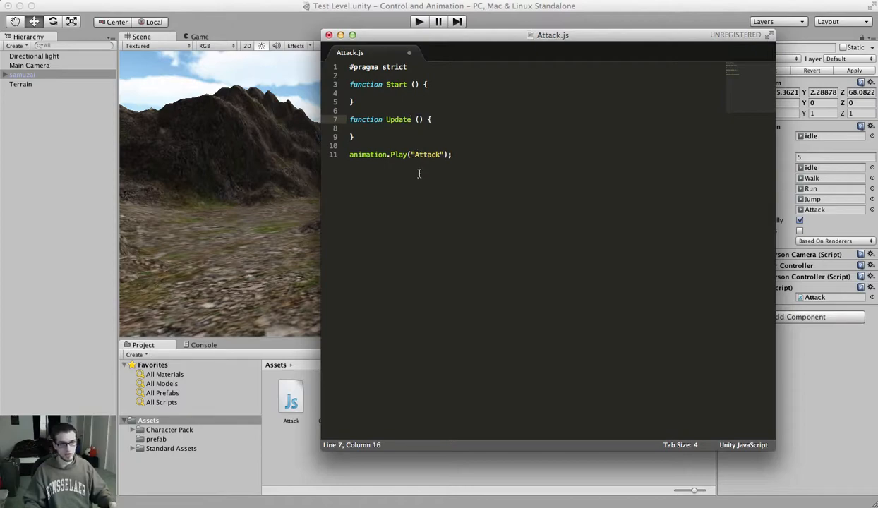
double_click(421, 155)
left_click(454, 154)
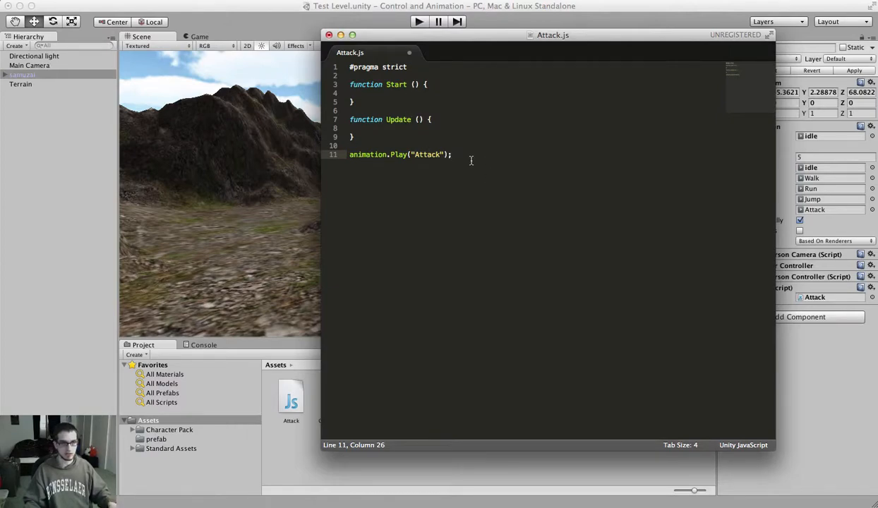
Step: Try moving the animation.Play("Attack"); statement into the body of the Update function, indented one level
left_click_drag(454, 155, 349, 156)
key("super+x")
left_click(381, 129)
key("super+v")
key("super+bracketright")
left_click(389, 157)
left_click(408, 130)
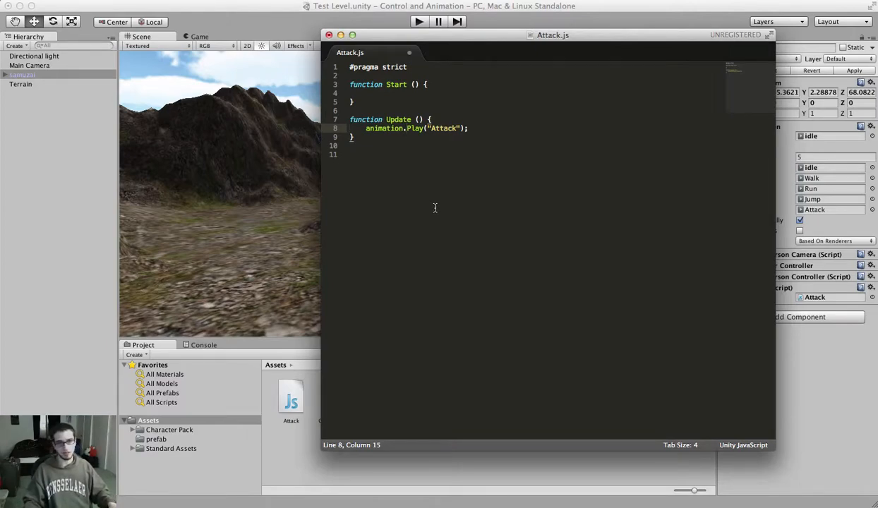
Step: Move the animation.Play("Attack"); statement back out of Update to line 11
left_click_drag(469, 128, 365, 129)
key("super+x")
left_click(366, 153)
key("super+v")
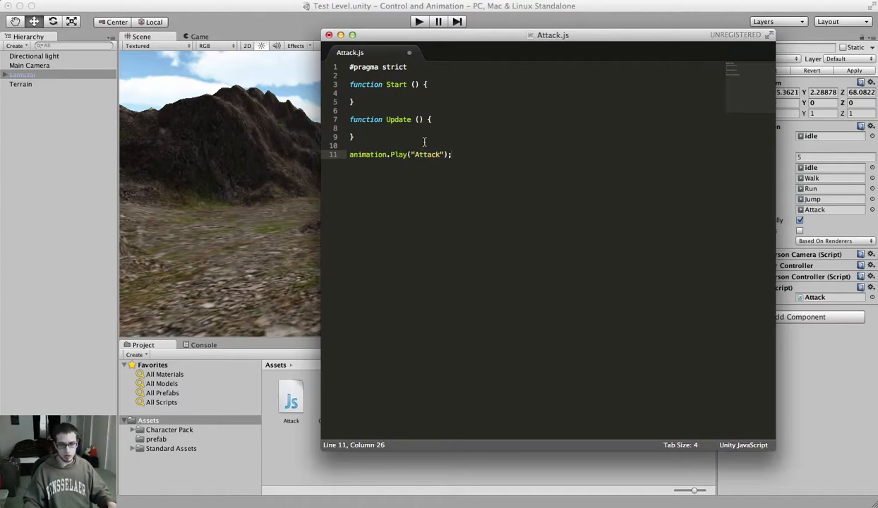
Step: Add the call Input.GetKeyDown("l") inside the Update function
left_click(405, 127)
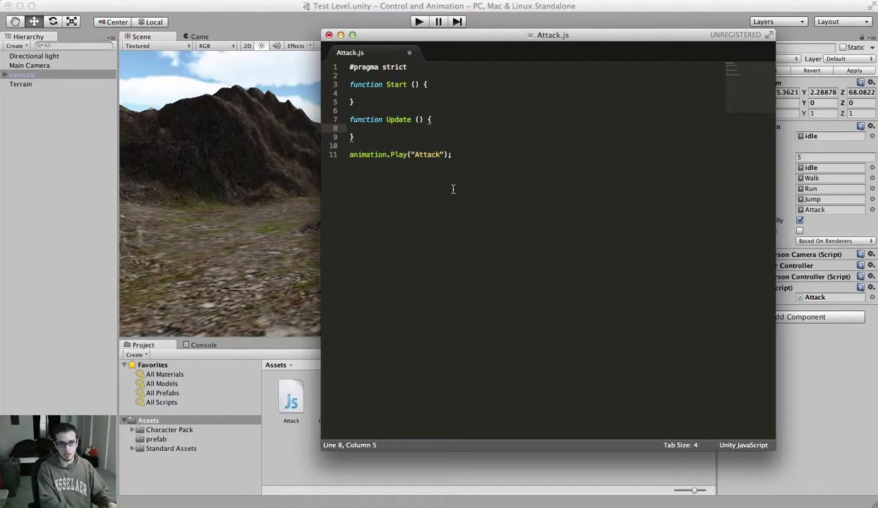
type("Input.Get")
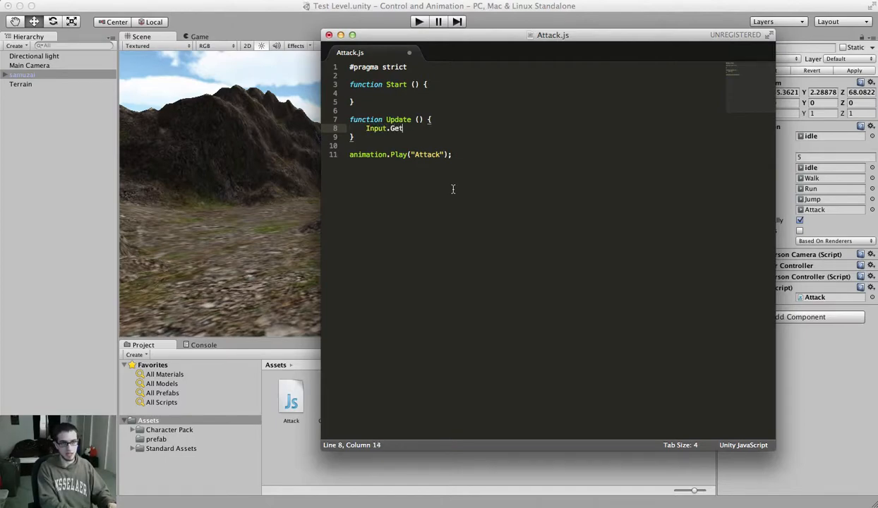
type("KeyDown(")
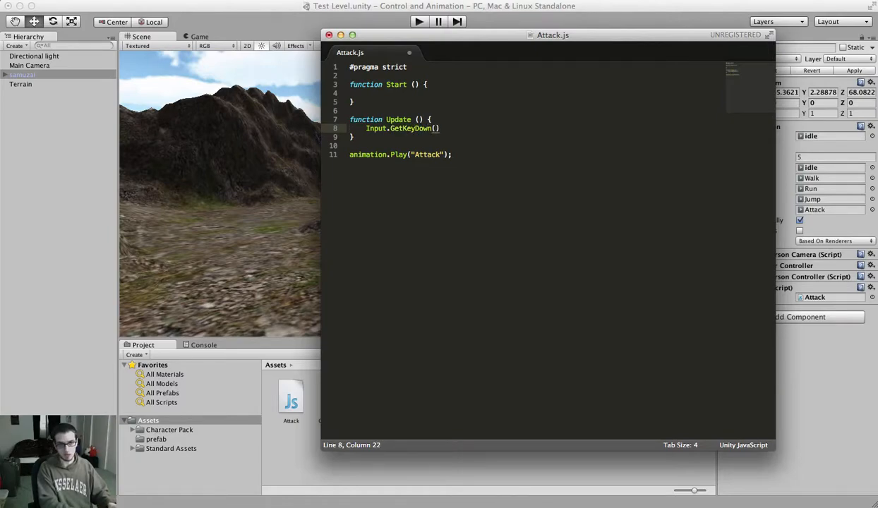
type("\"l")
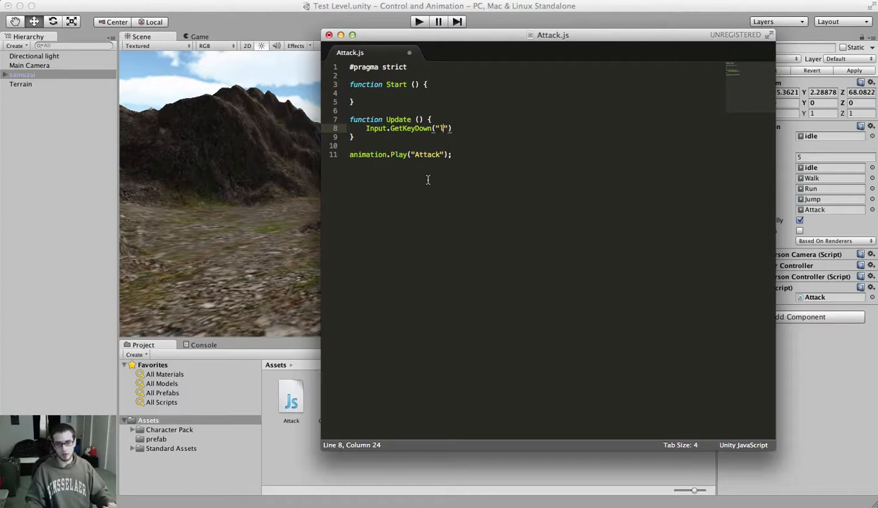
Step: Turn the Input.GetKeyDown("l") call into an if condition and open a braced block for it
left_click(365, 129)
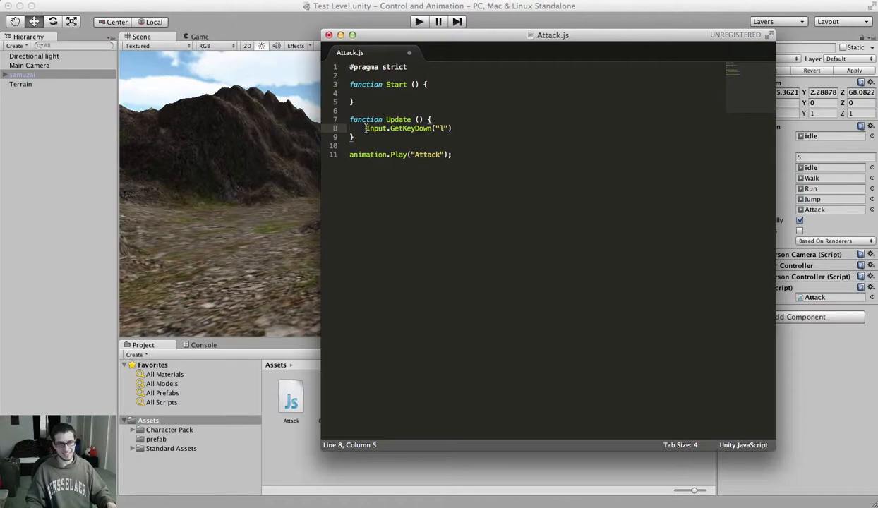
type("if(")
key("End")
type(")")
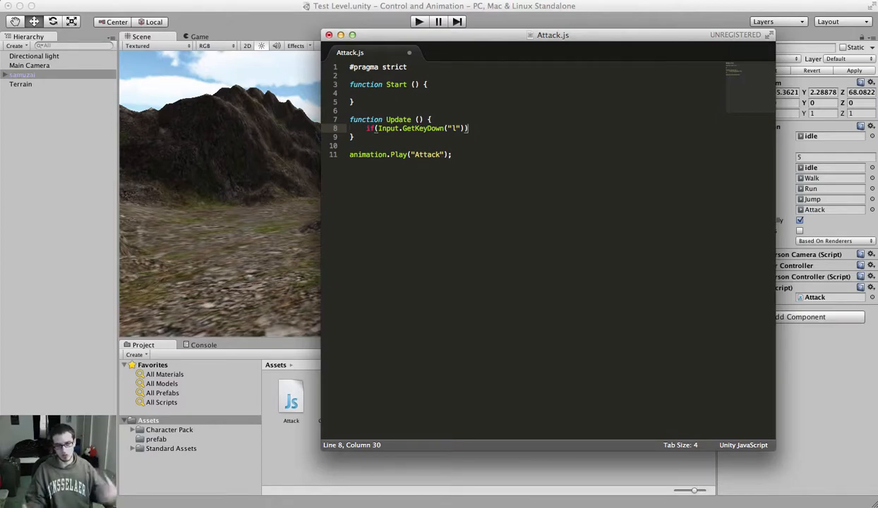
type("{")
key("Return")
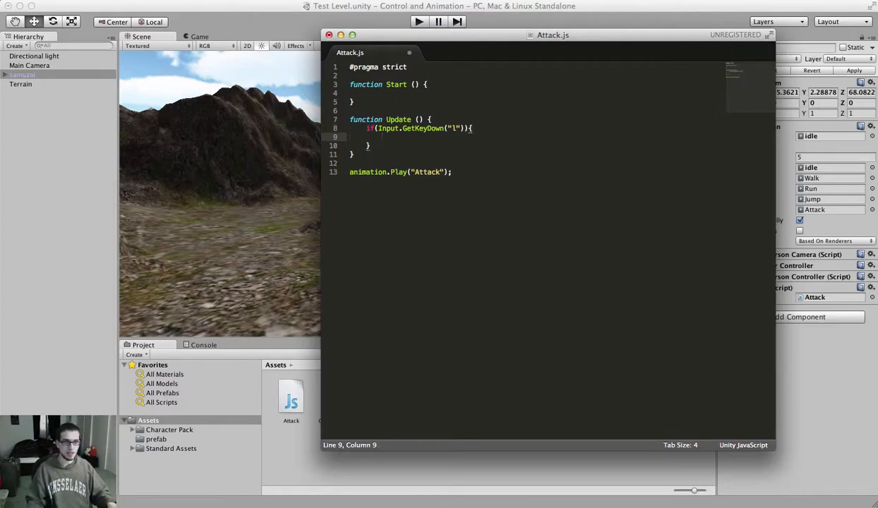
Step: Move the animation.Play("Attack"); statement into the body of the if block inside Update and save the script
left_click_drag(440, 172, 345, 171)
key("super+x")
left_click(382, 137)
key("super+v")
key("super+s")
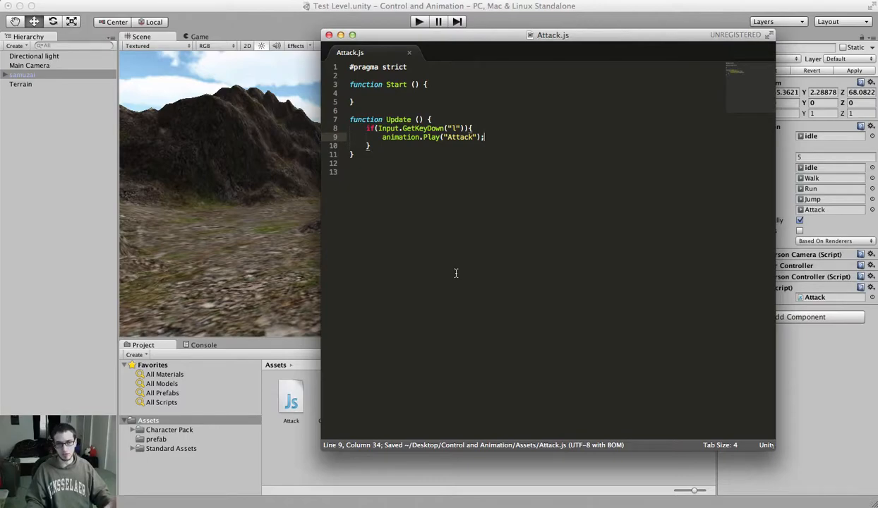
Step: Switch to Unity and run the test level to try the scripted attack, ending play mode when done
left_click(295, 21)
left_click(418, 22)
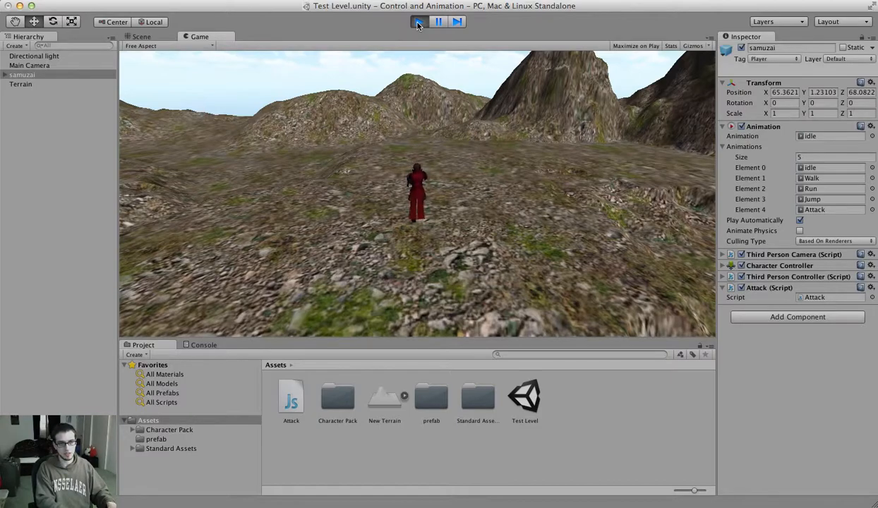
left_click(418, 22)
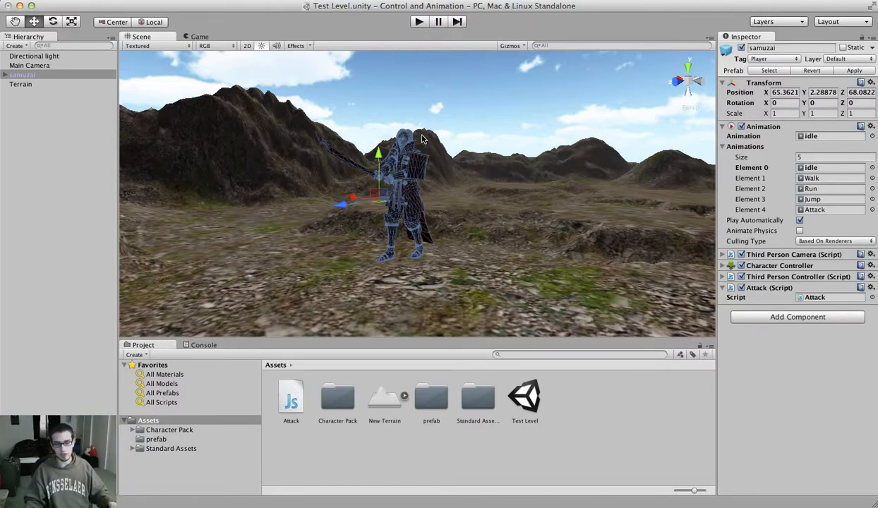
Step: Reopen the Attack script, add the indented statement animation["Attack"].layer = 1; inside the Start function, and save the file
left_click(606, 507)
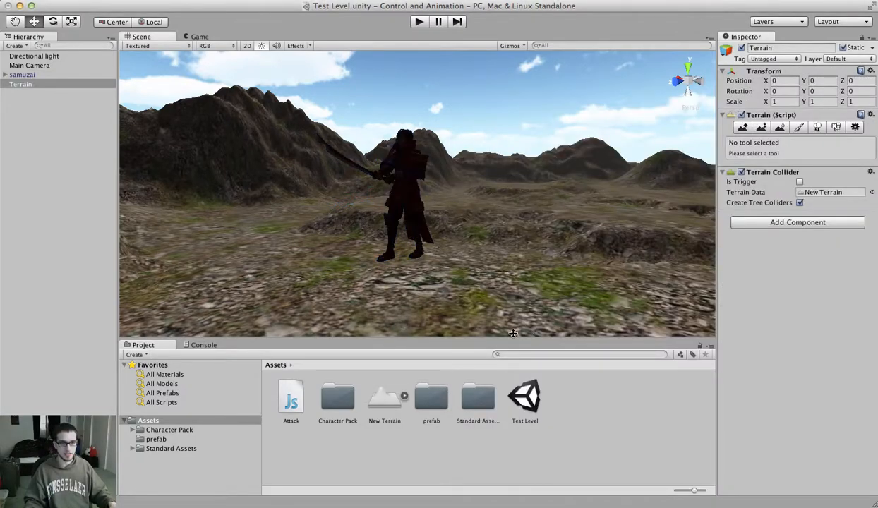
double_click(280, 403)
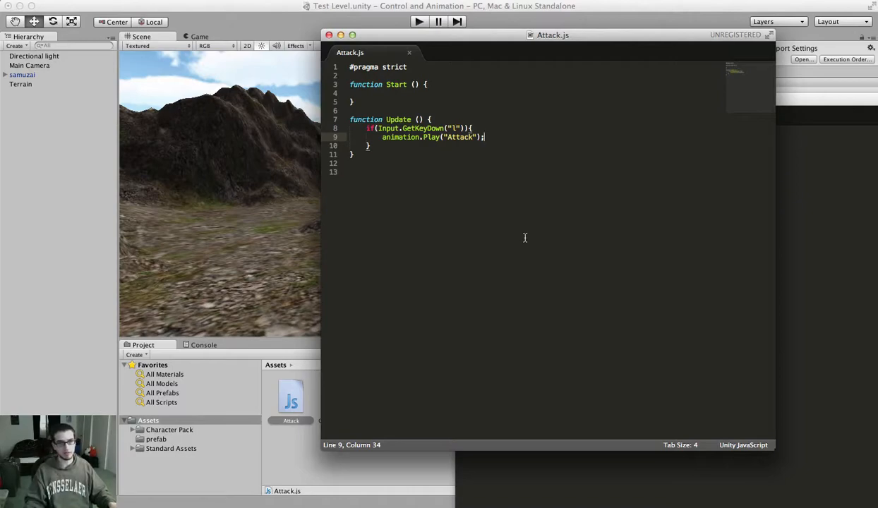
left_click(430, 86)
left_click(431, 101)
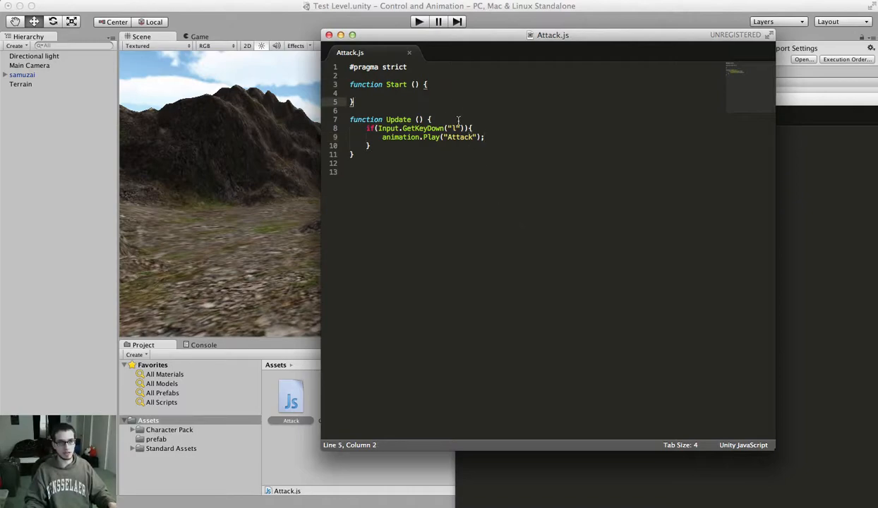
left_click(466, 92)
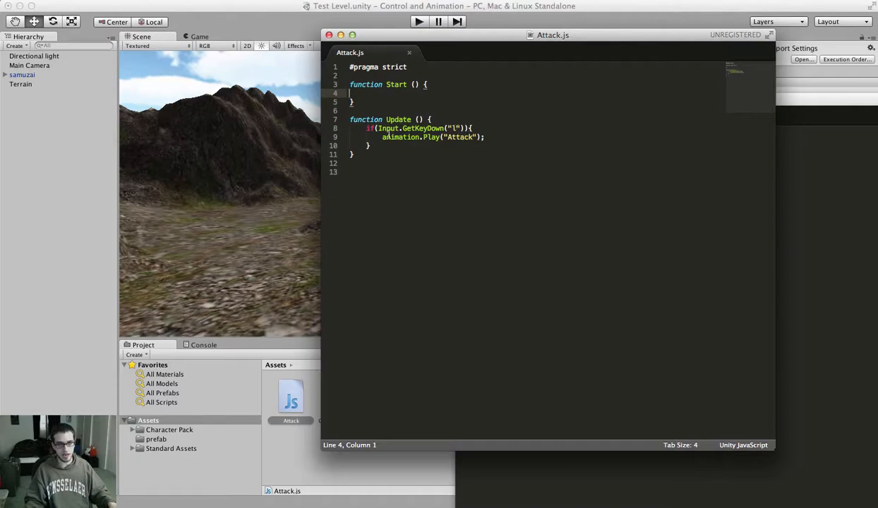
key("Tab")
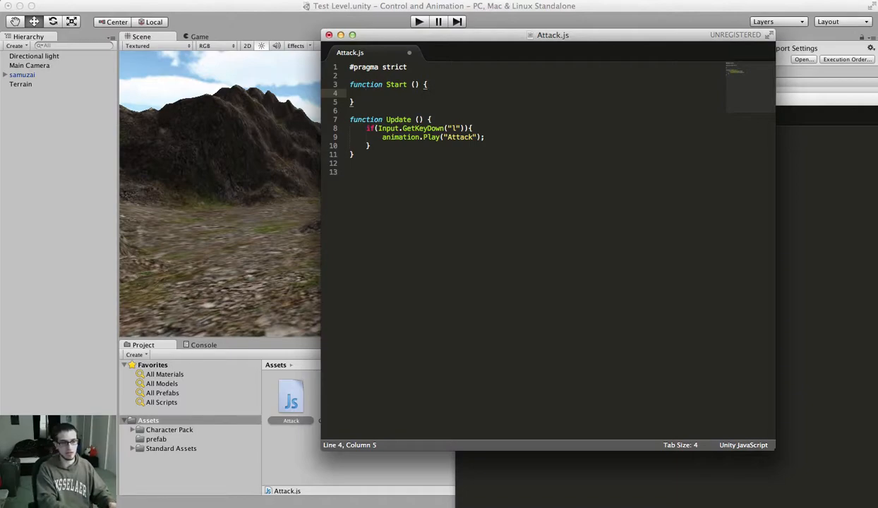
type("animation(")
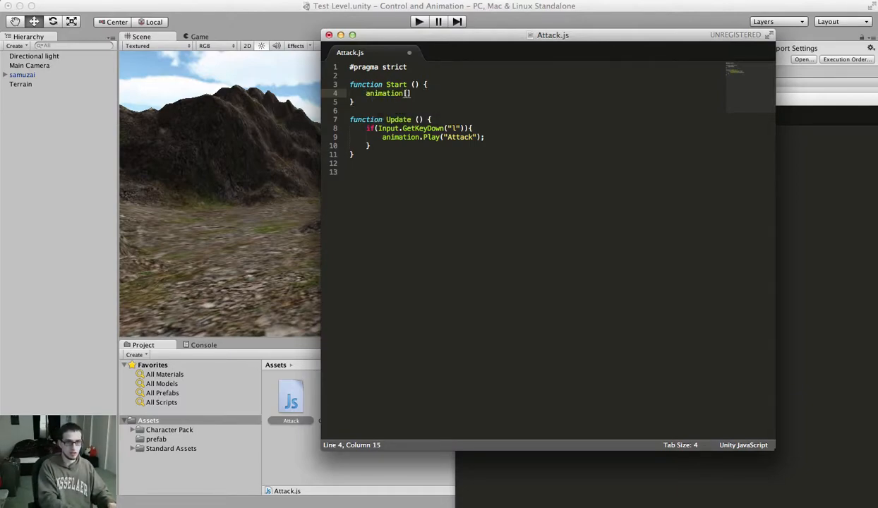
key("Return")
key("super+z")
type("\"At")
key("Return")
type("\"]")
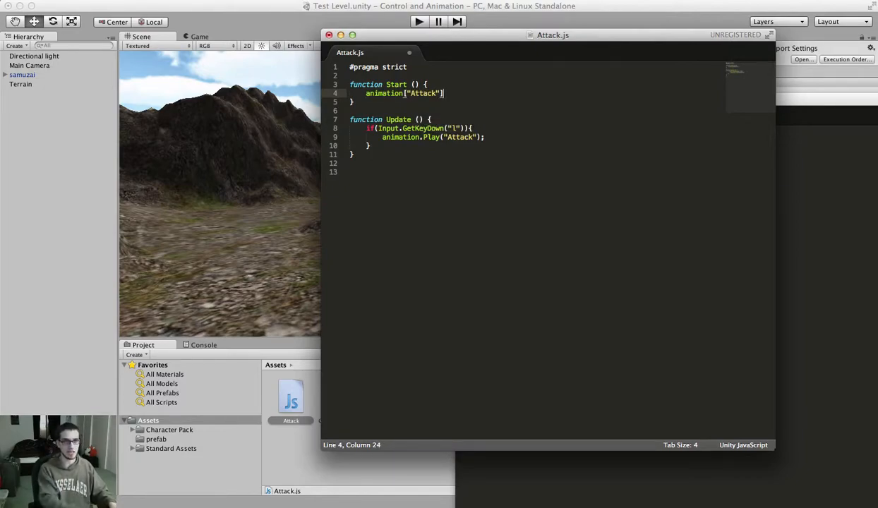
type(".layer = 1;")
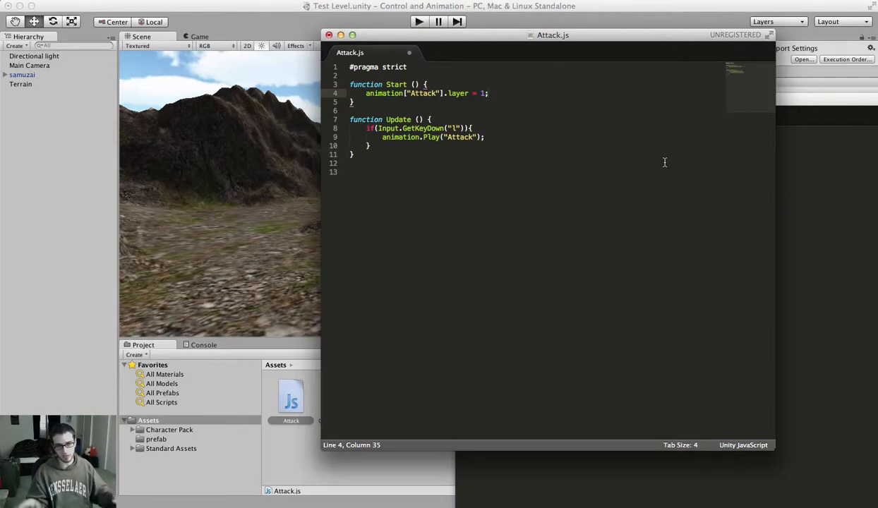
key("super+s")
Step: Return to Unity and run the test level to check the attack with its animation layer set, ending play mode when done
left_click(233, 167)
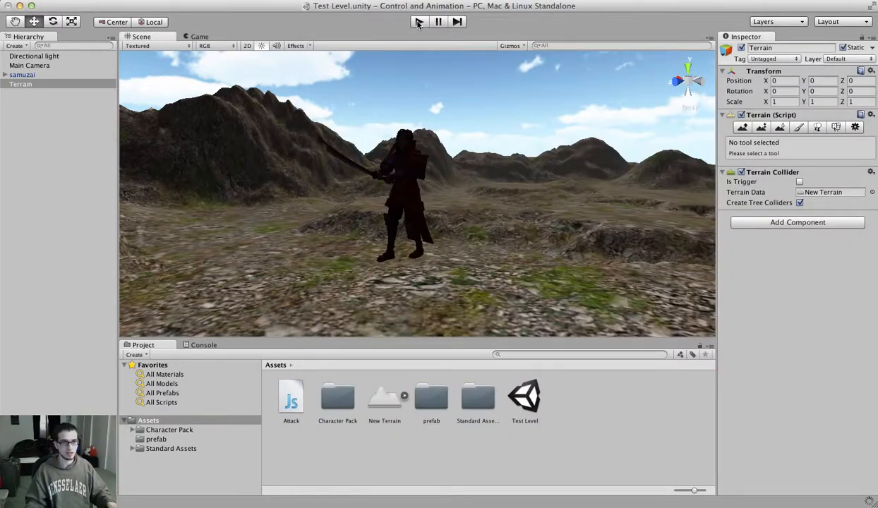
left_click(418, 21)
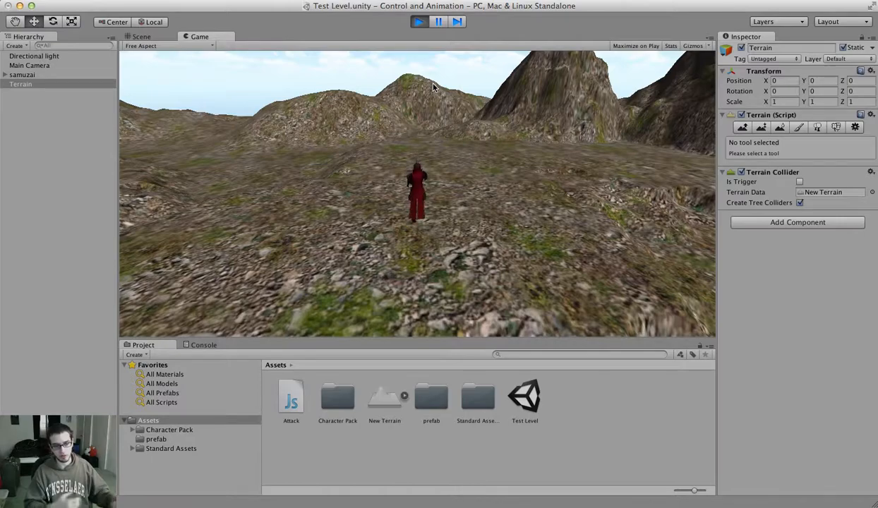
left_click(419, 21)
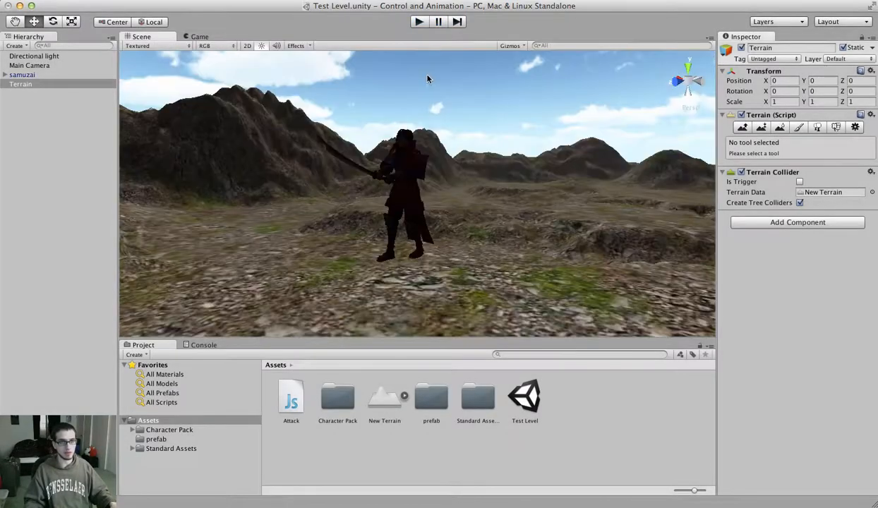
Step: Reopen the Attack script, add animation["Attack"].wrapMode = WrapMode.Once; below the layer statement in Start, and save the file
left_click(290, 402)
double_click(290, 402)
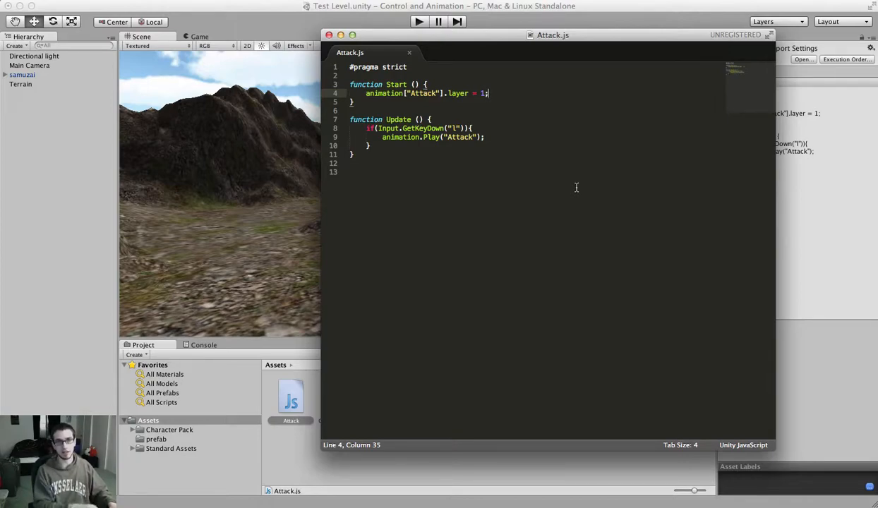
key("Return")
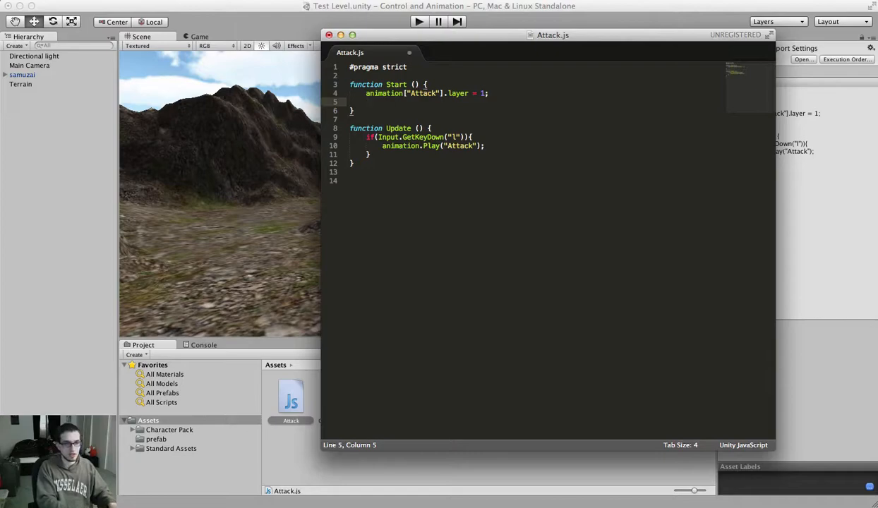
type("animation")
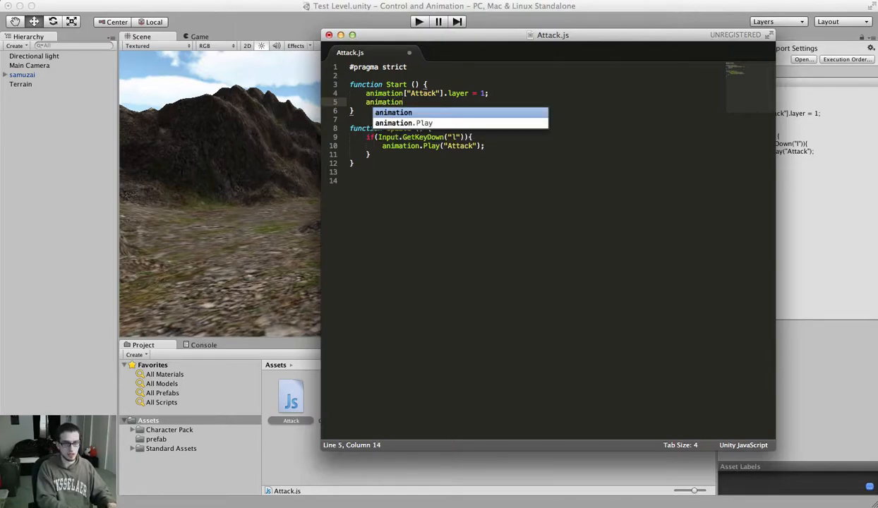
type("[\"Attackl")
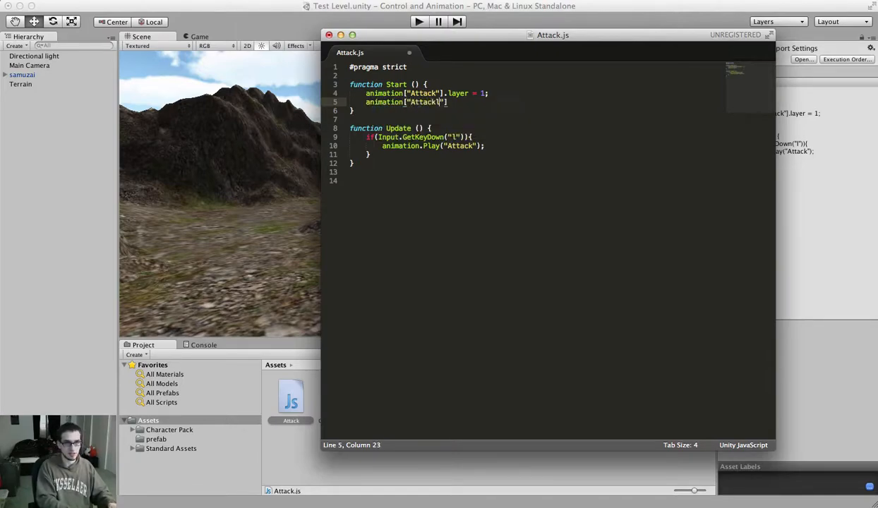
key("BackSpace")
type("\"].wrapMode")
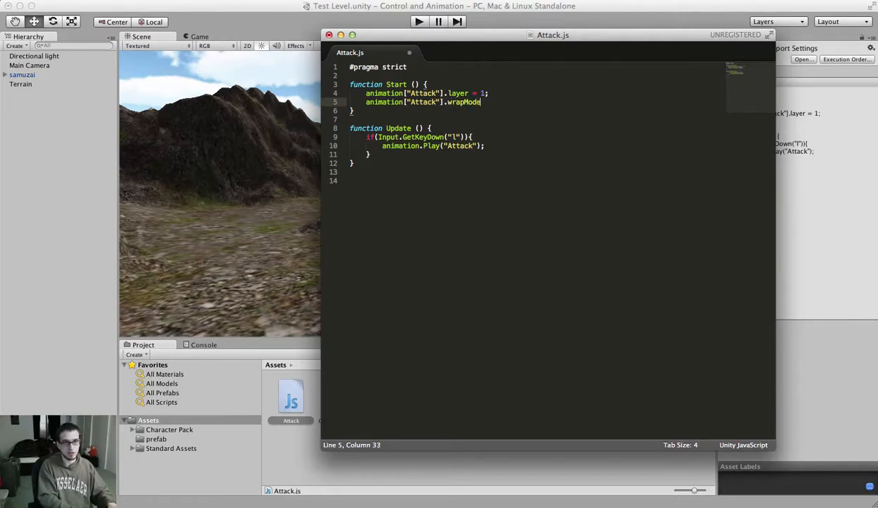
type(" = ")
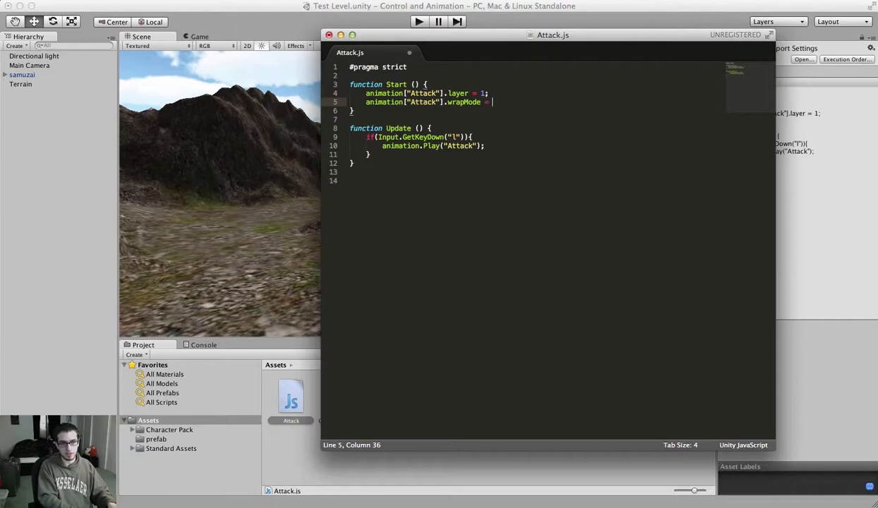
type("WrapMode.Once;")
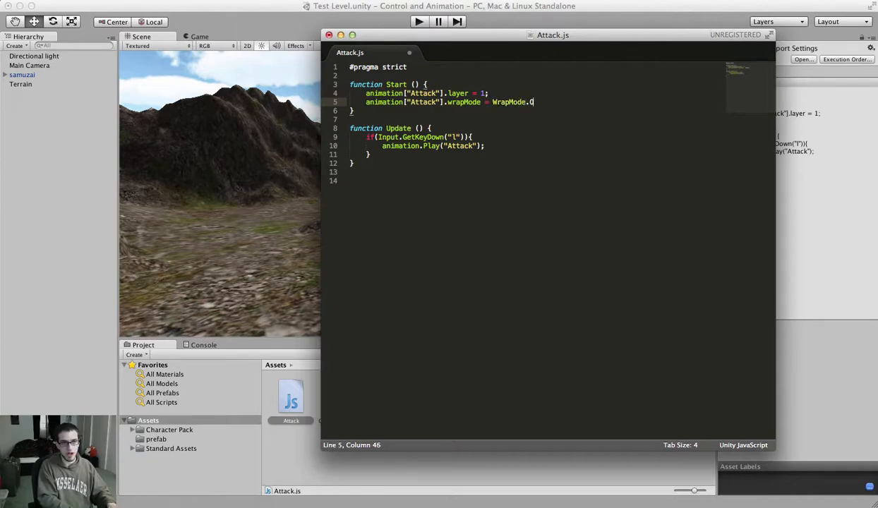
key("super+s")
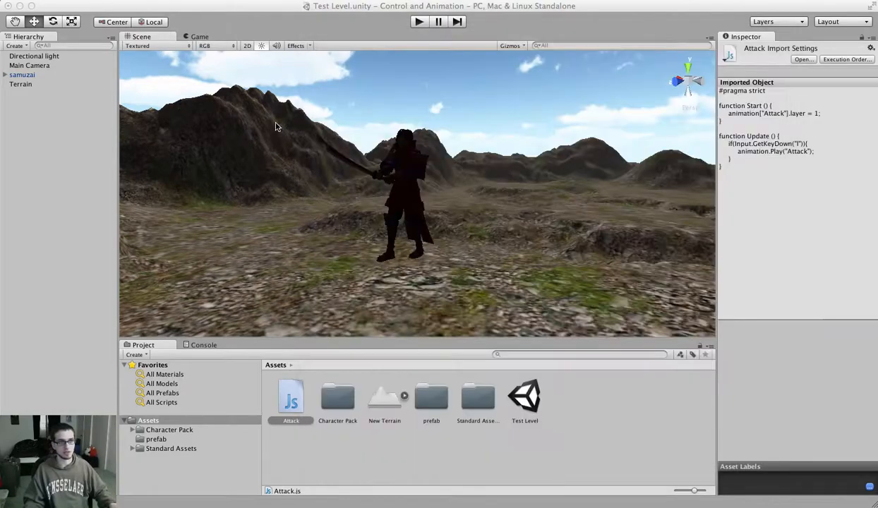
Step: Switch to Unity, run the test level, and move samuzai forward and sideways to examine the animations and camera following
left_click(275, 126)
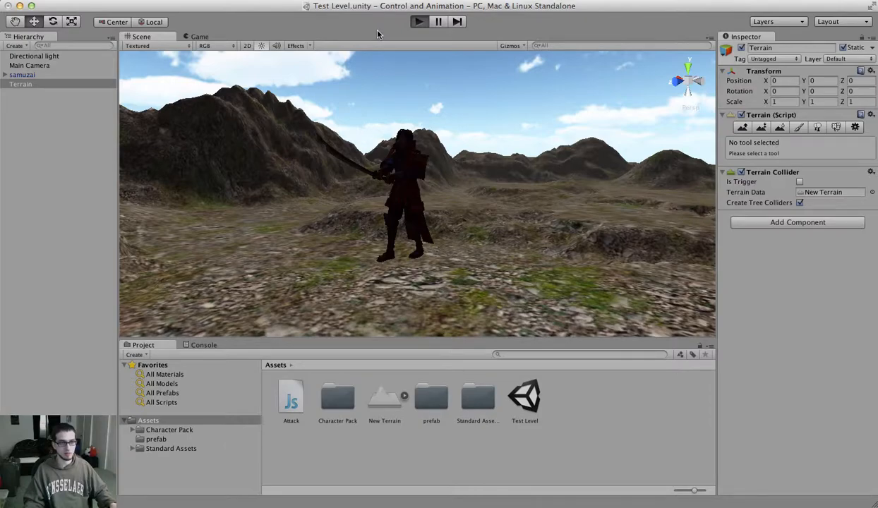
key("super+p")
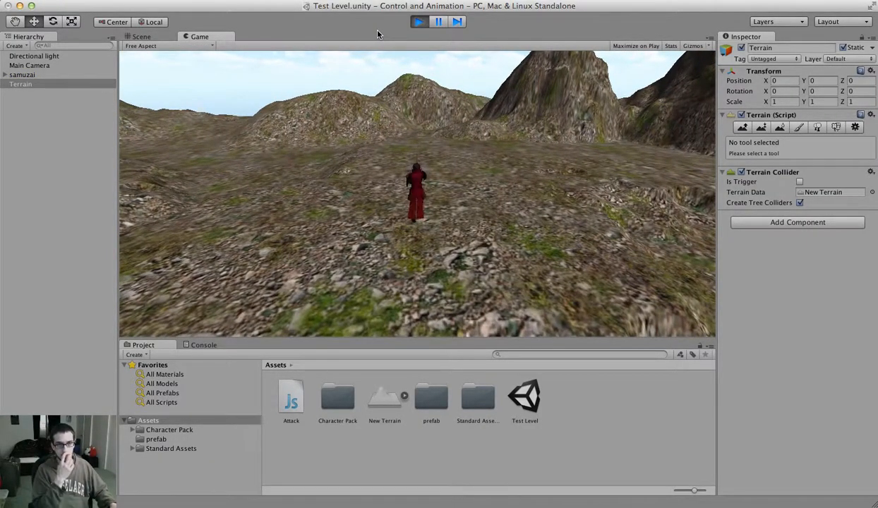
key("w")
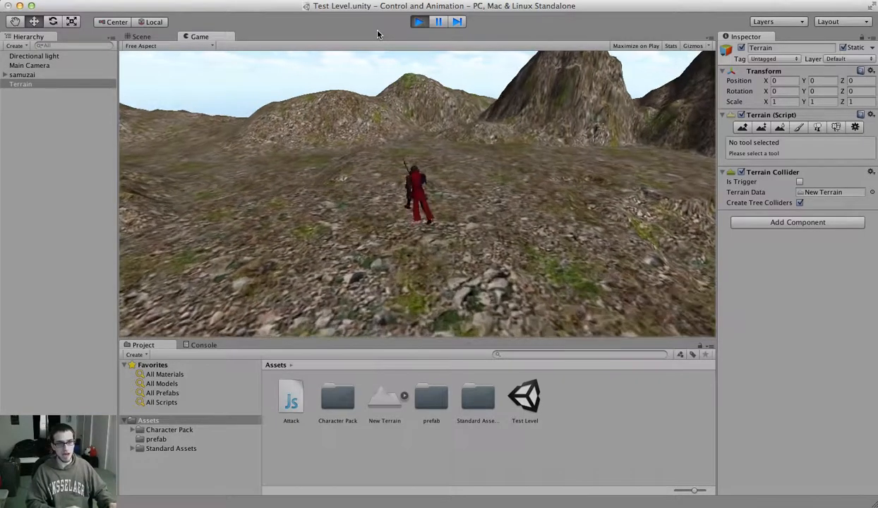
key("a")
key("d")
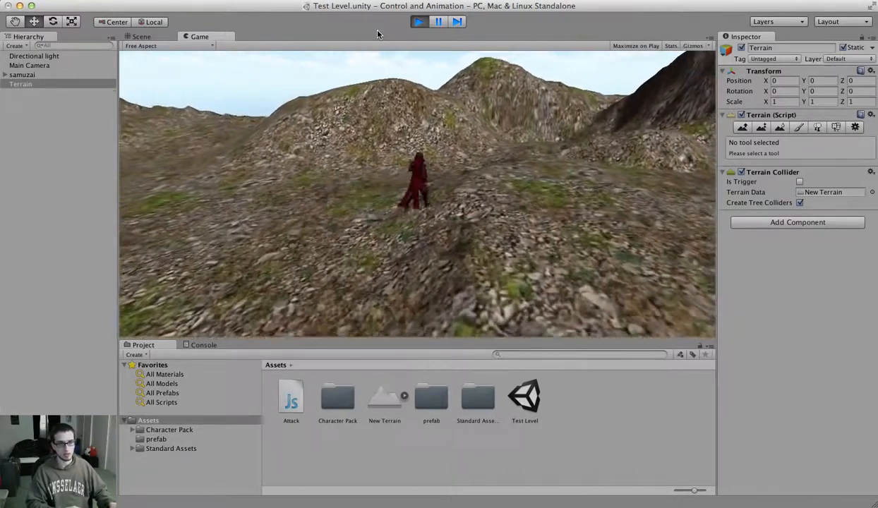
key("d")
key("d")
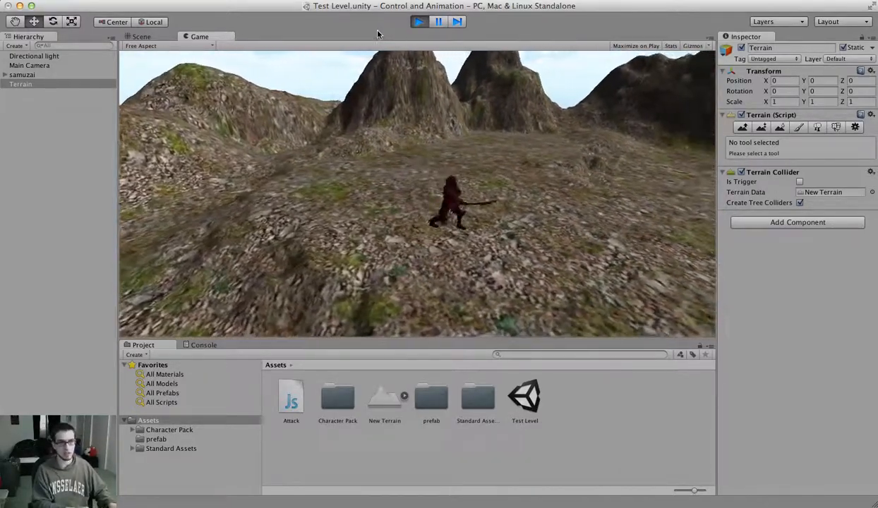
key("w")
key("d")
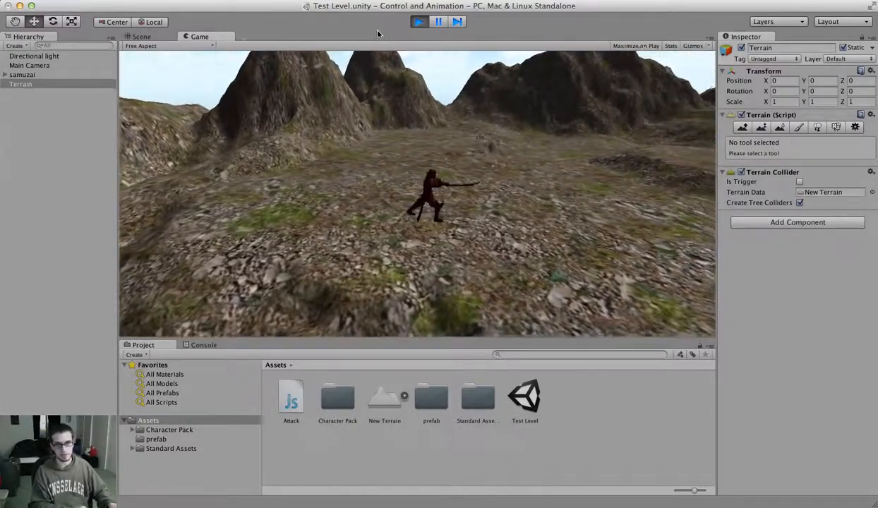
key("w")
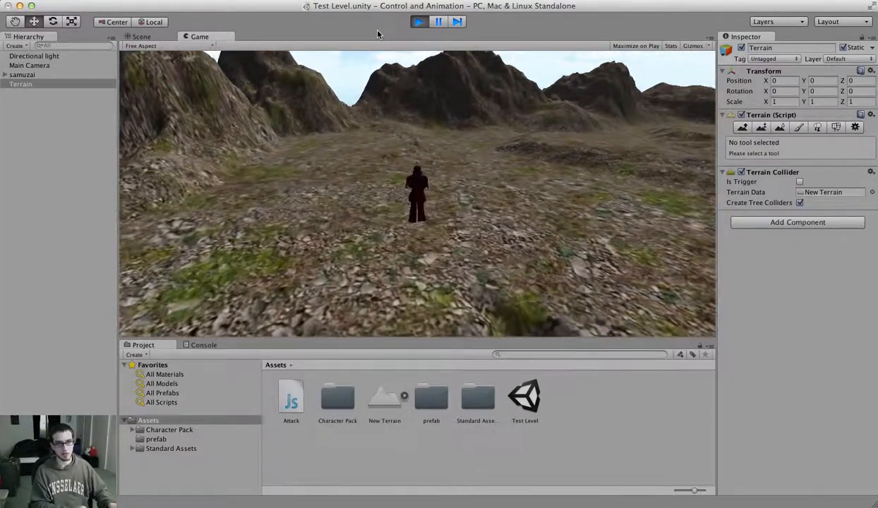
key("w")
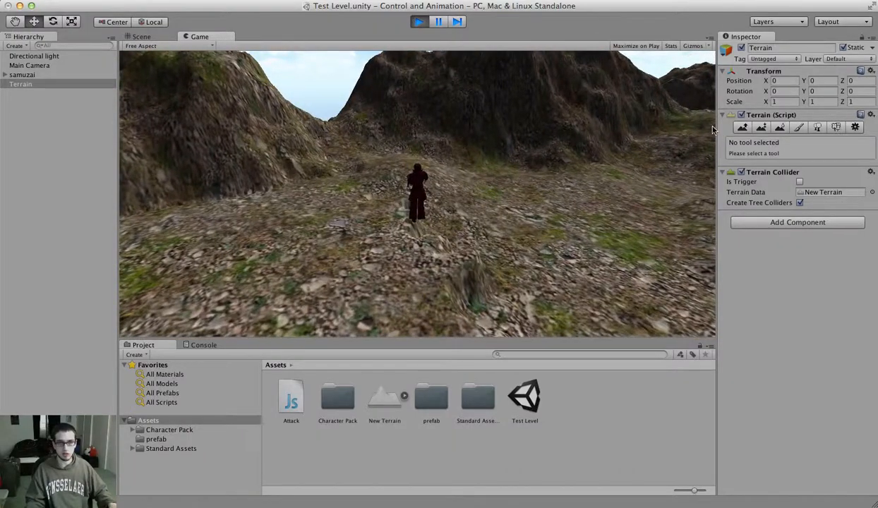
Step: Set the Angular Max Speed of samuzai's Third Person Camera script to 100 while the game is running
left_click(19, 74)
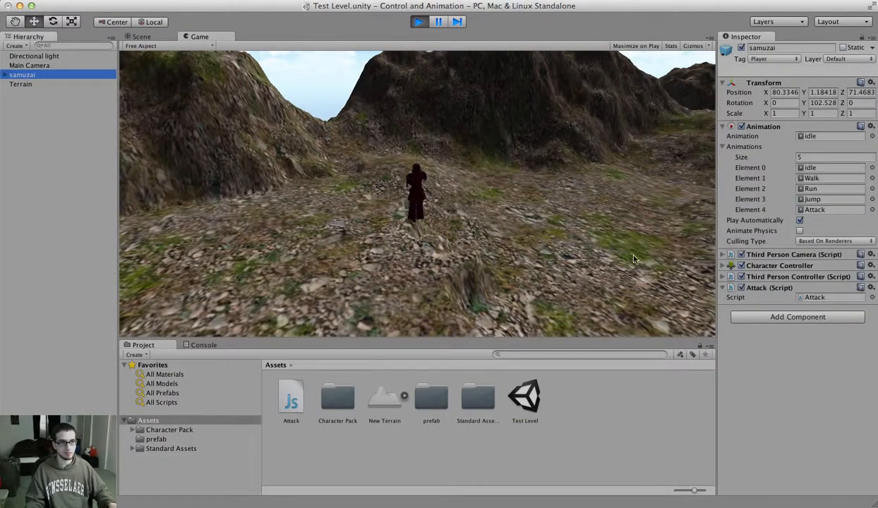
left_click(723, 277)
left_click(723, 254)
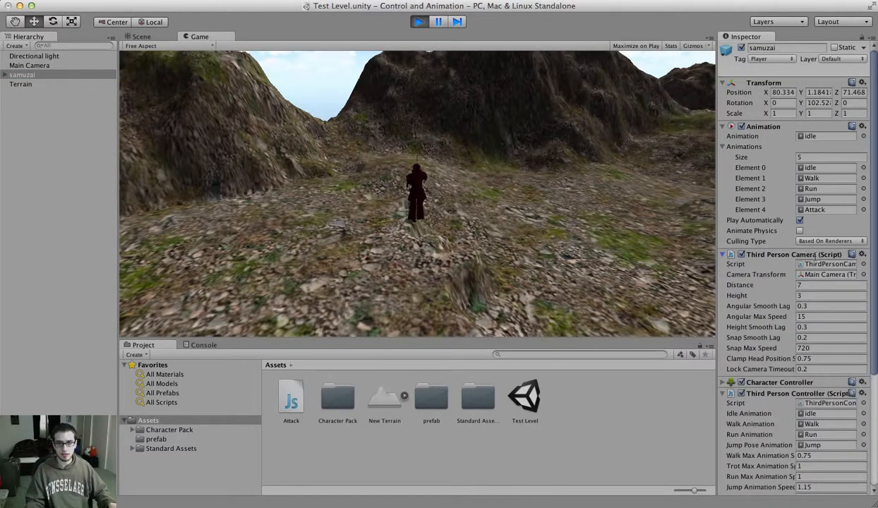
left_click(805, 316)
type("100")
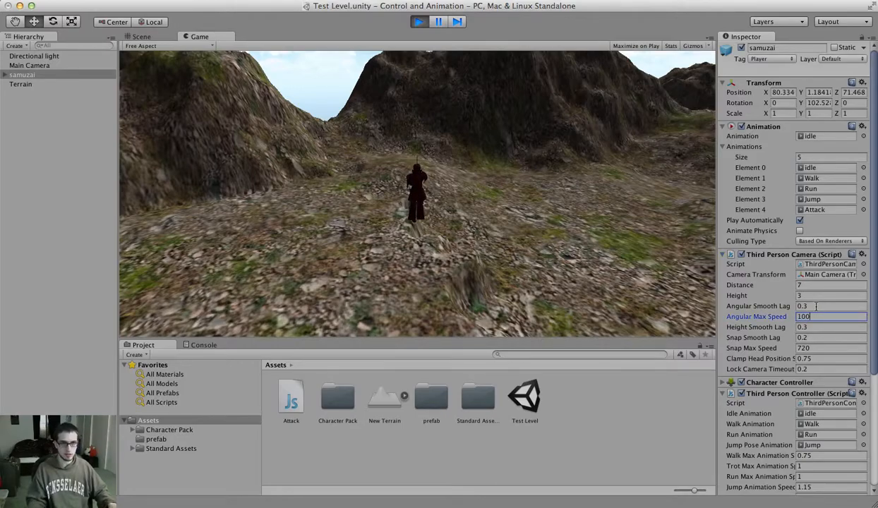
Step: Move samuzai around the terrain while turning to examine how quickly the camera follows
type("wd")
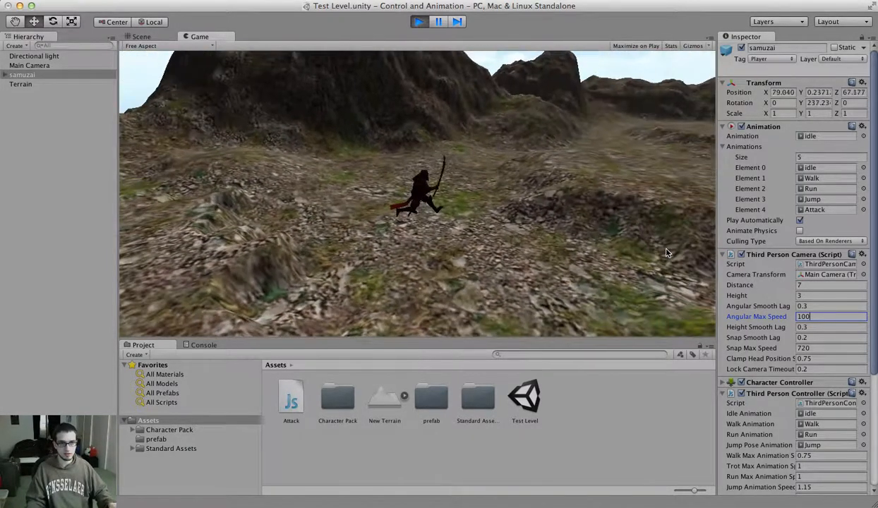
type("wd")
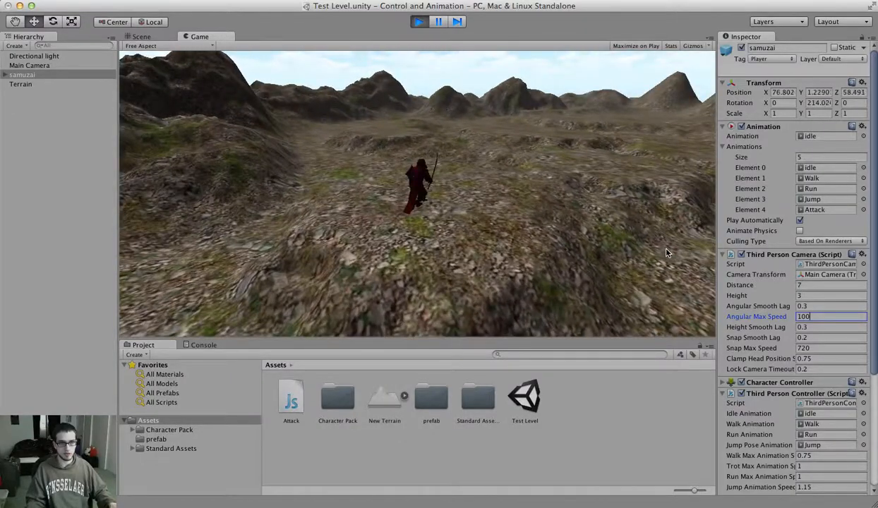
type("a")
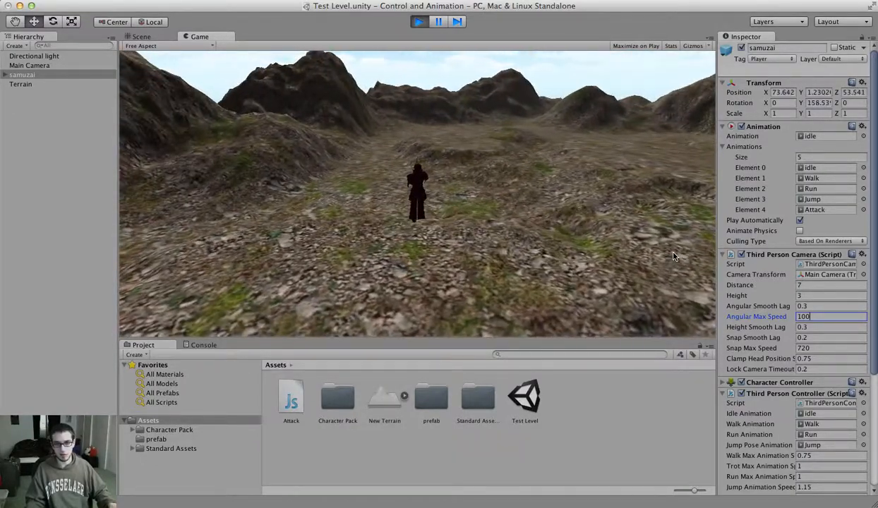